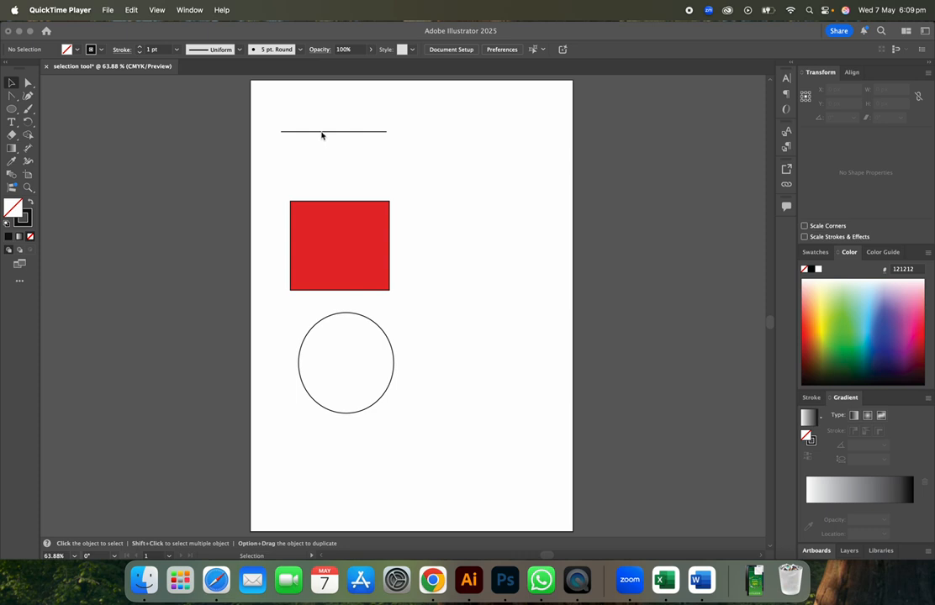
Use the Direct Selection tool to select the line's path and the red rectangle in turn, leaving nothing selected
click(322, 135)
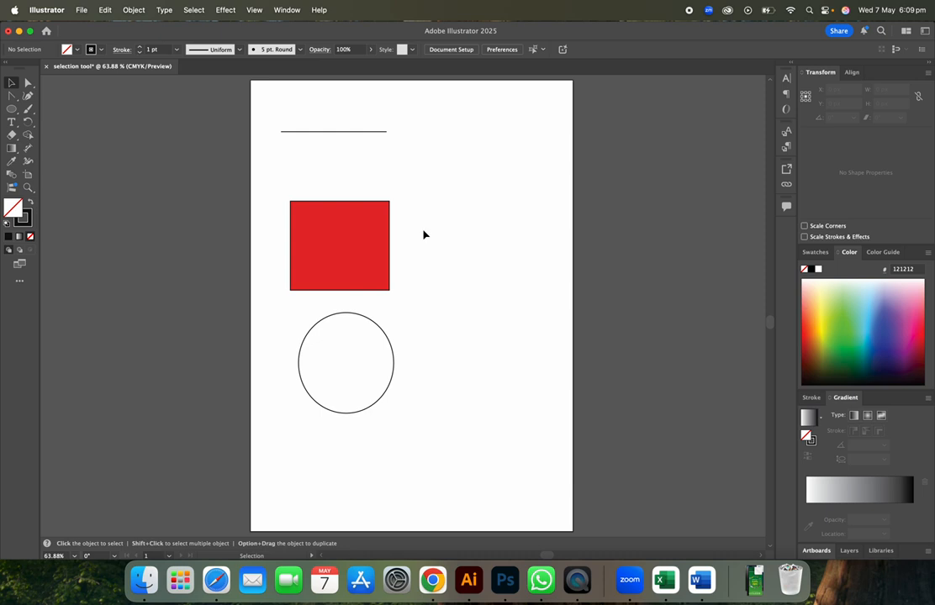
click(28, 85)
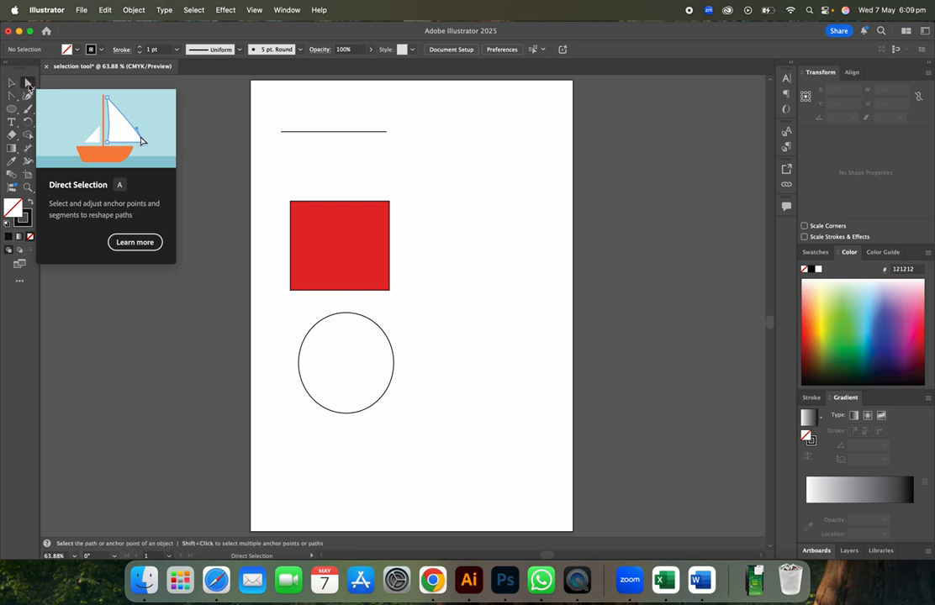
click(308, 135)
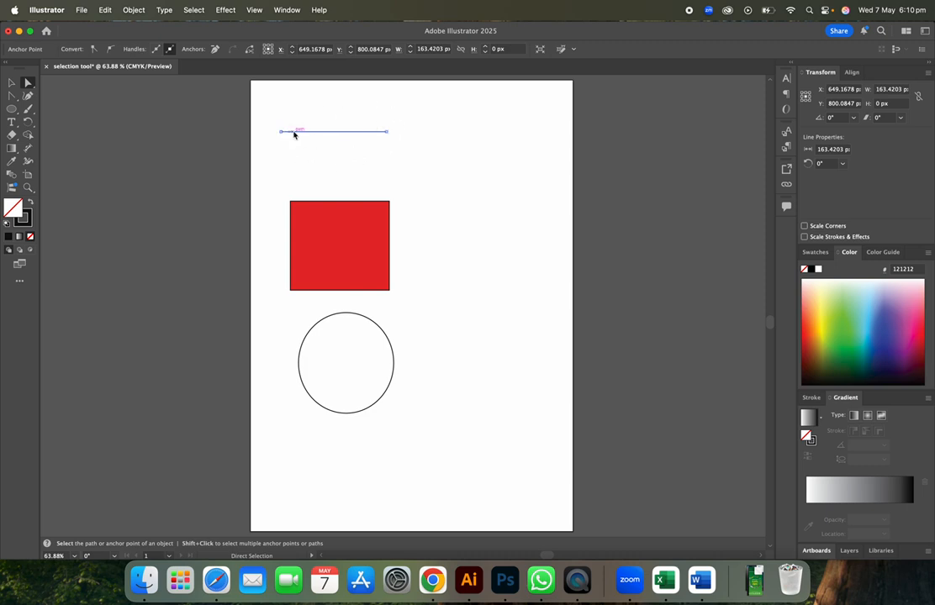
click(345, 216)
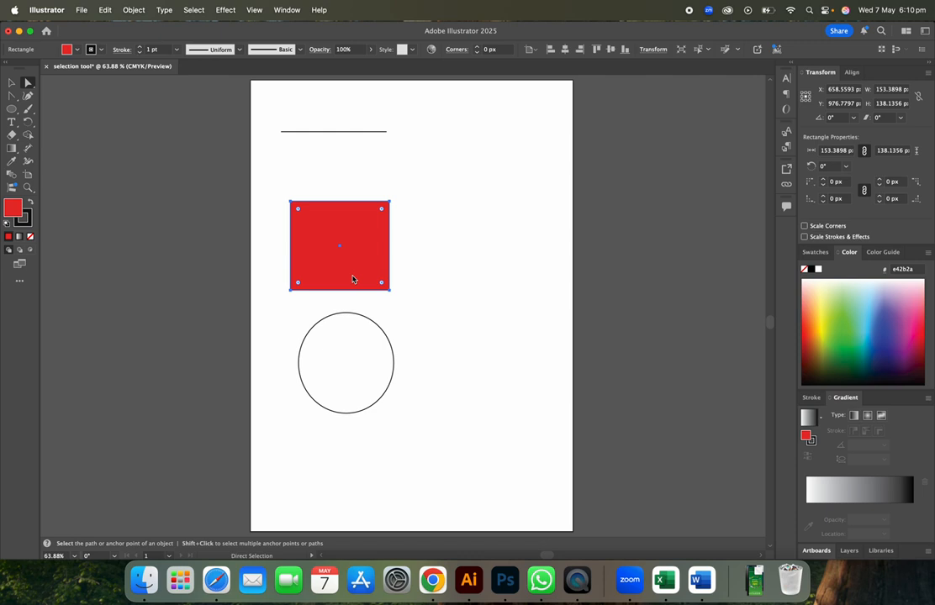
click(354, 131)
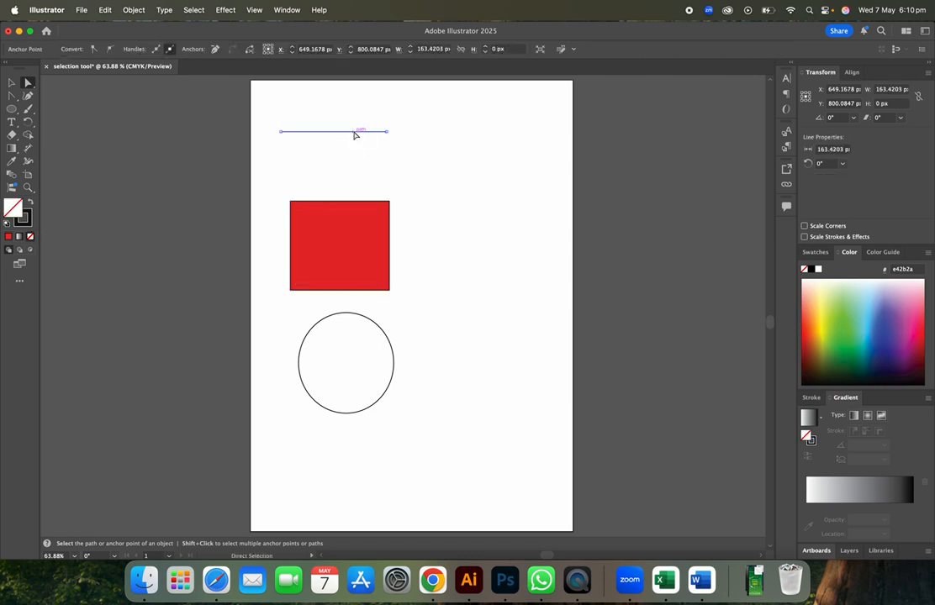
click(284, 116)
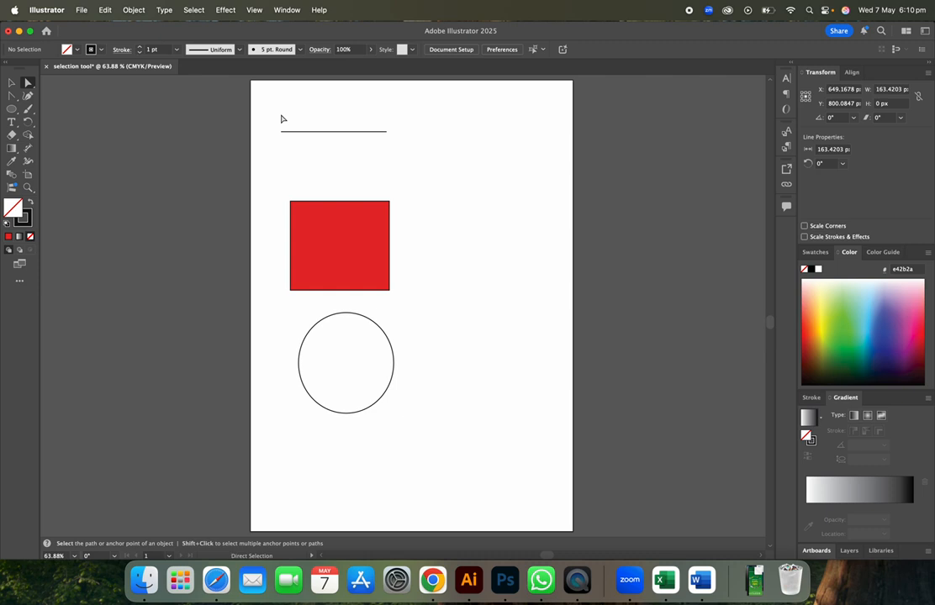
click(341, 131)
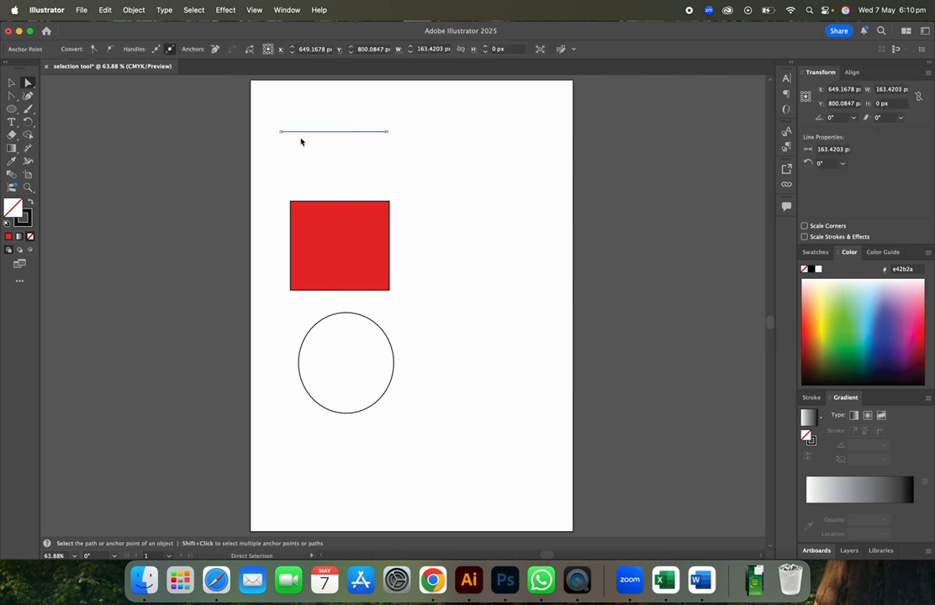
click(310, 159)
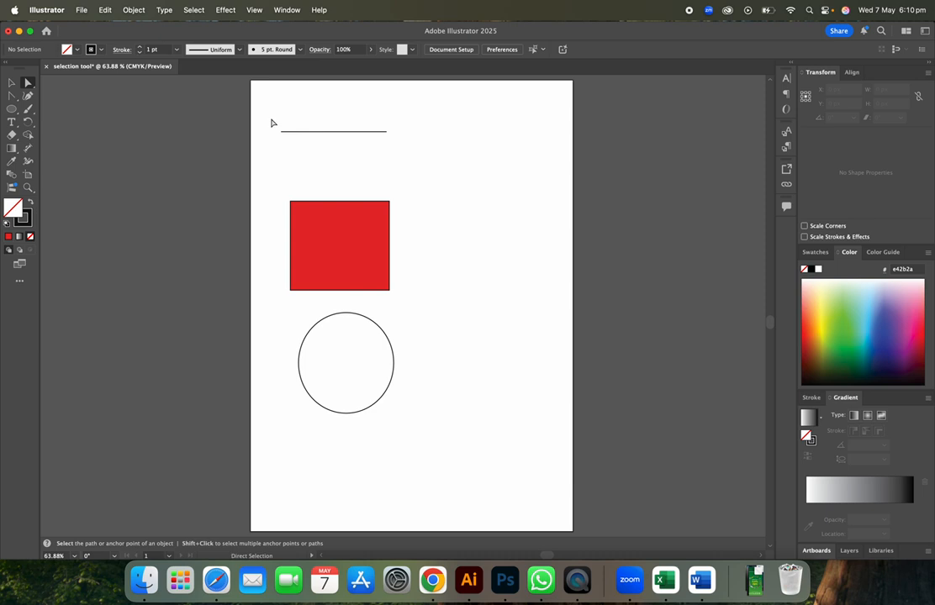
Tilt the line by moving its left anchor point about 7 px right and 25 px up
drag(270, 123, 294, 150)
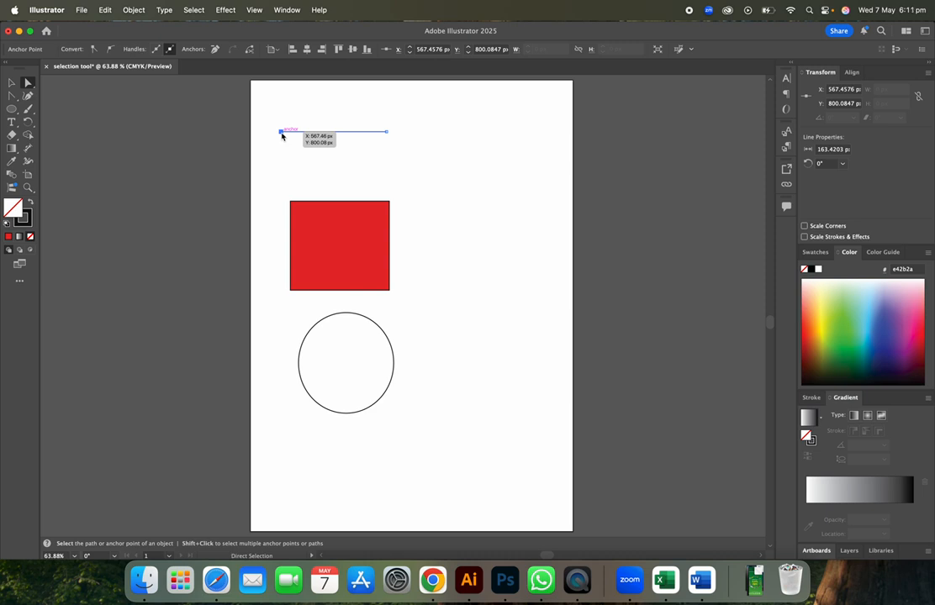
mouse_move(282, 136)
mouse_down()
mouse_move(277, 149)
mouse_move(281, 110)
mouse_move(279, 161)
mouse_move(290, 100)
mouse_move(279, 143)
mouse_move(277, 115)
mouse_move(285, 160)
mouse_move(281, 100)
mouse_move(286, 148)
mouse_move(286, 111)
mouse_move(286, 120)
mouse_up()
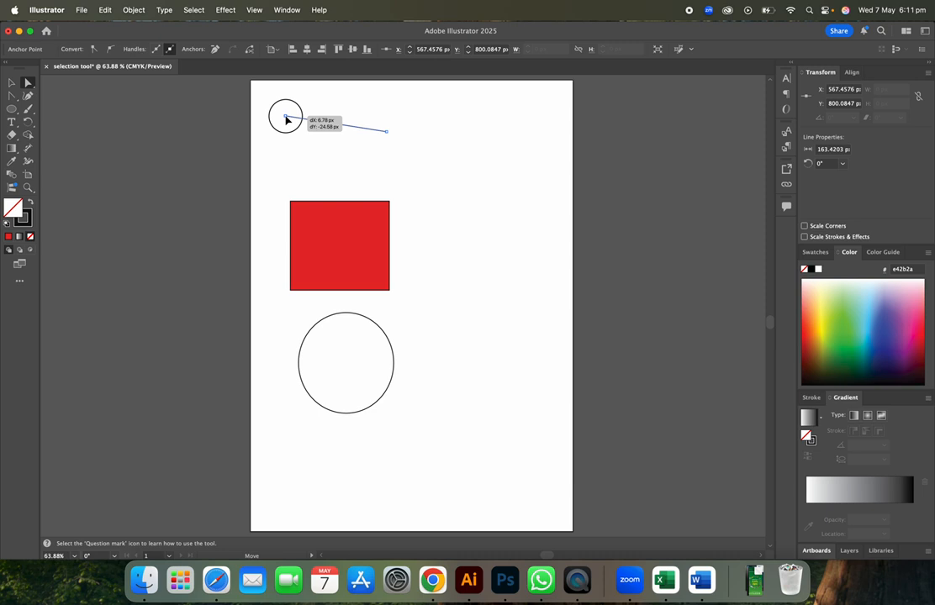
drag(286, 119, 286, 116)
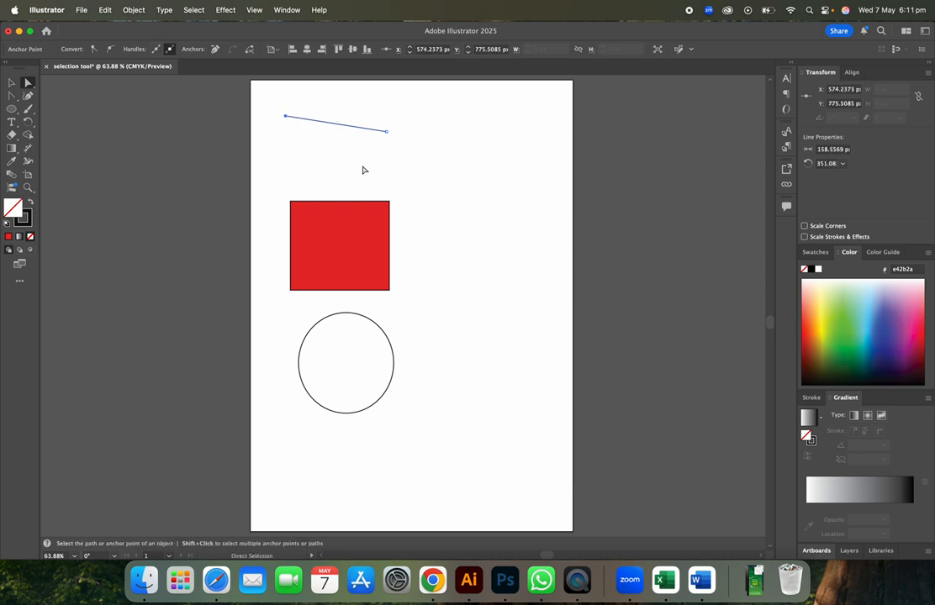
click(360, 187)
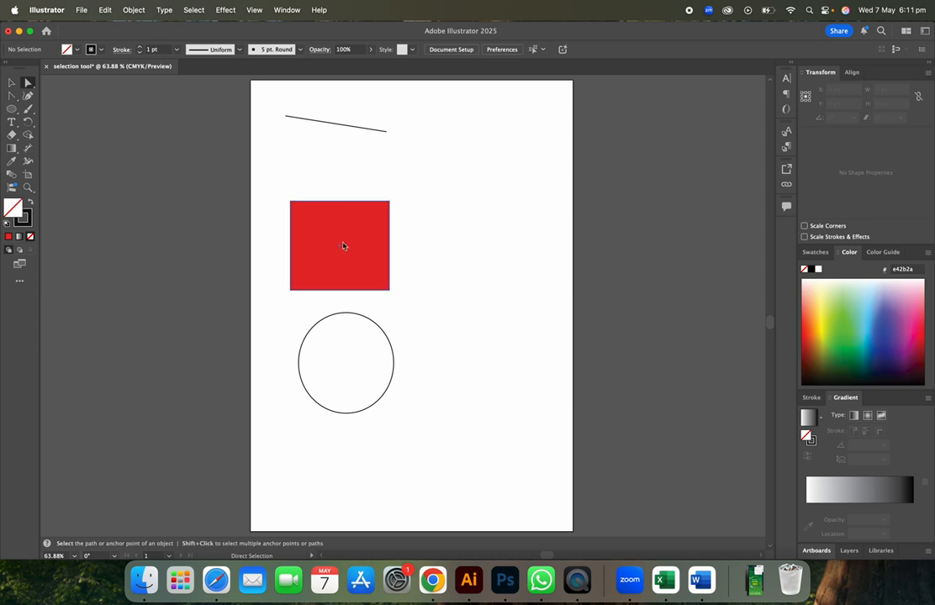
Reshape the red rectangle by raising only its upper-right anchor point to about Y 905 px
click(330, 125)
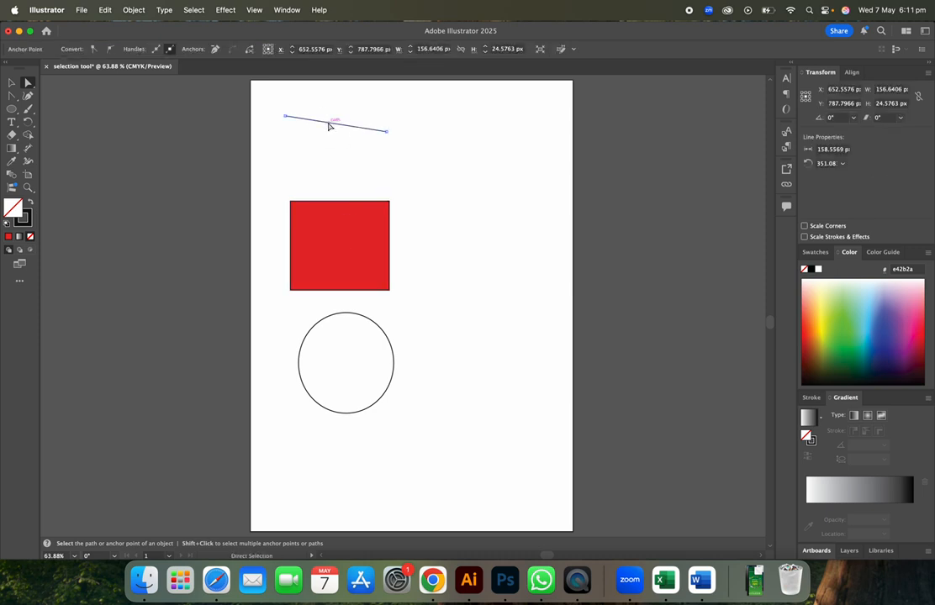
click(329, 217)
click(450, 237)
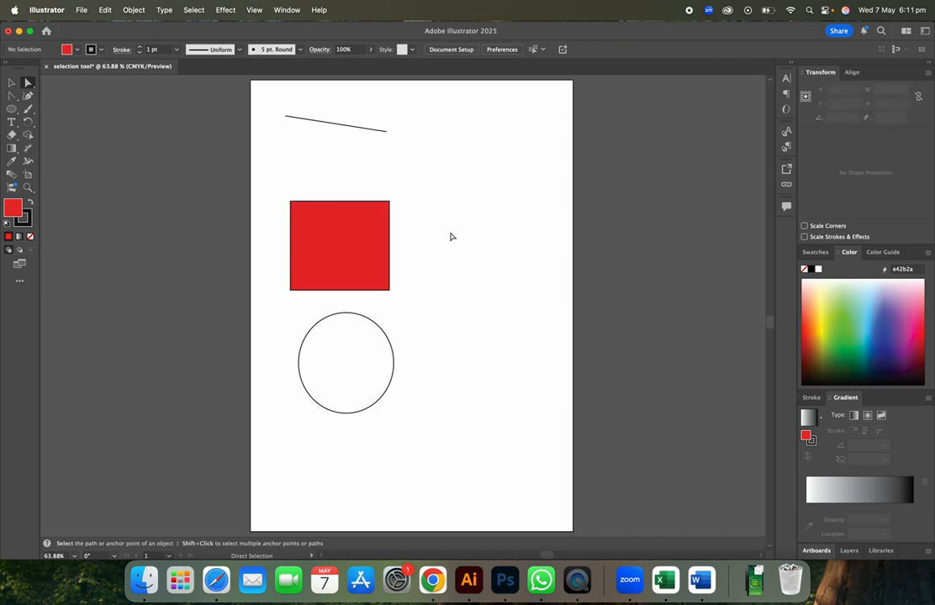
click(363, 238)
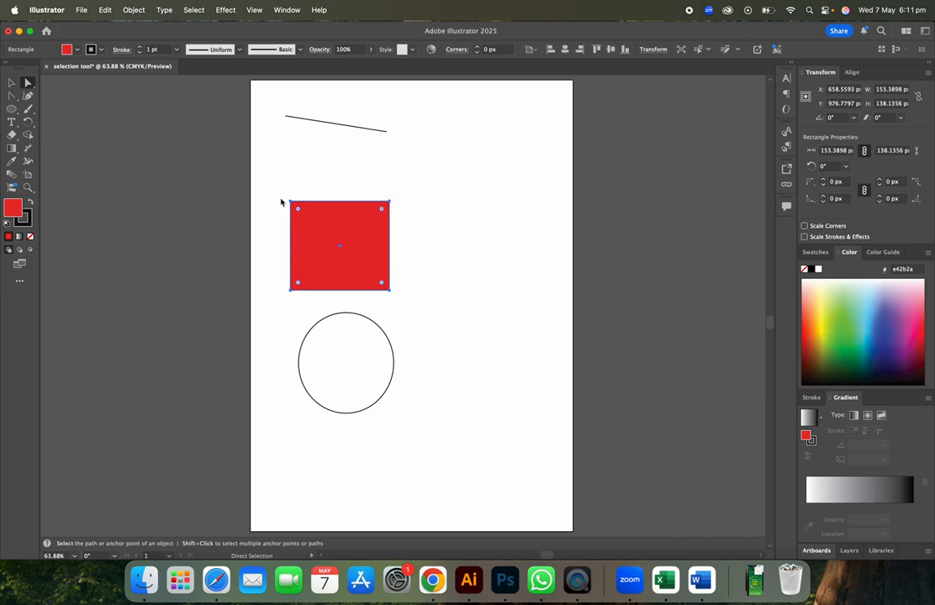
click(407, 210)
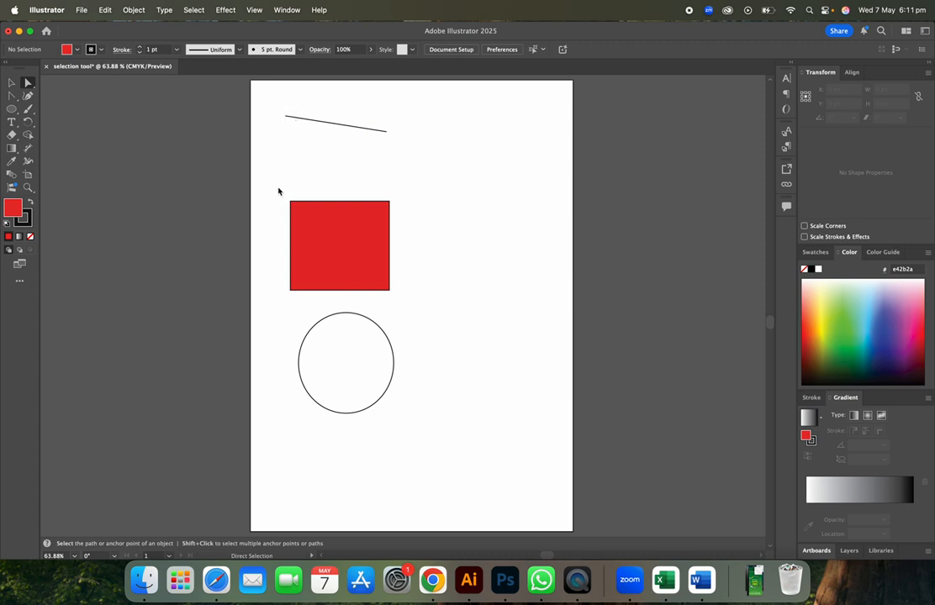
drag(284, 192, 390, 202)
click(443, 216)
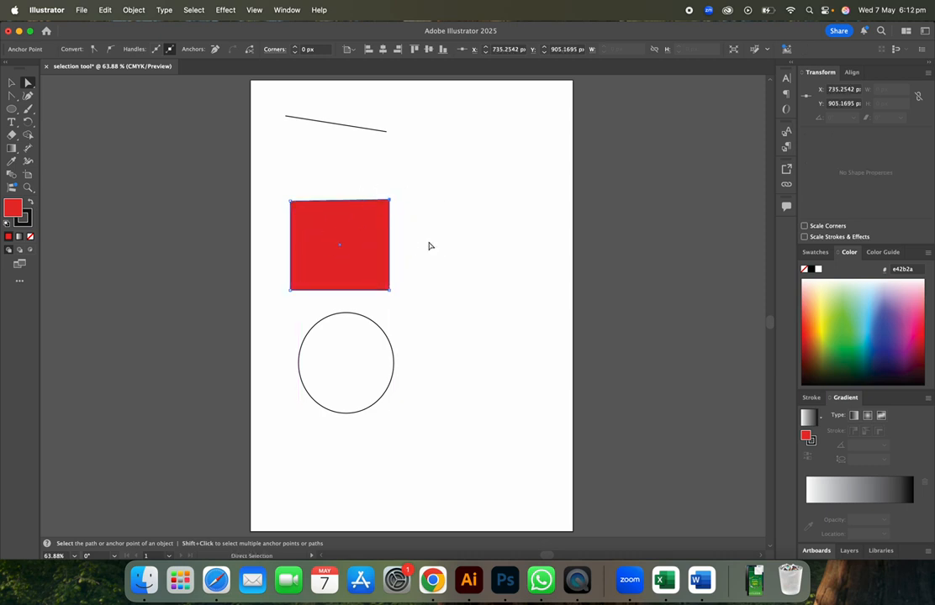
click(429, 246)
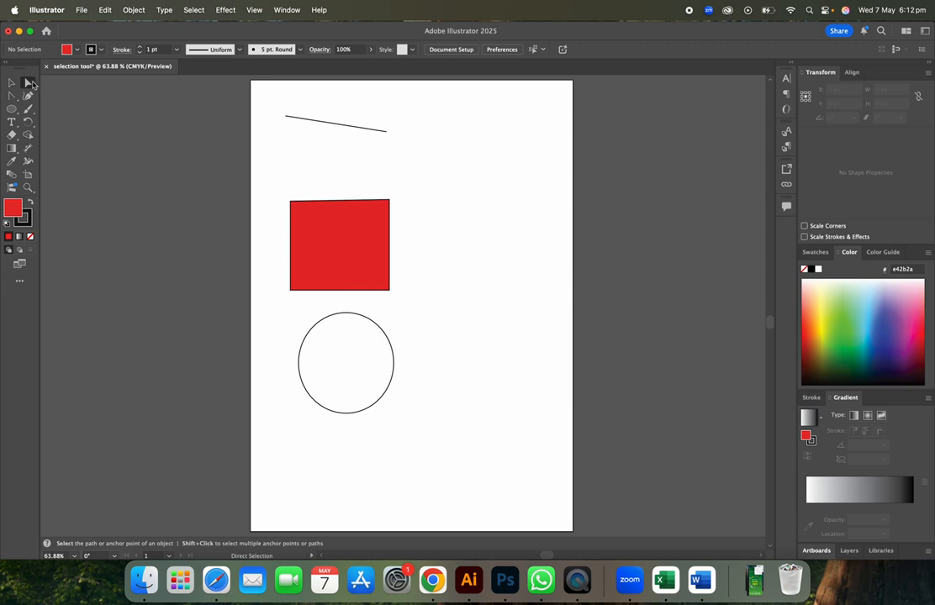
Round all four corners of the red shape to a radius of about 11 px
click(342, 246)
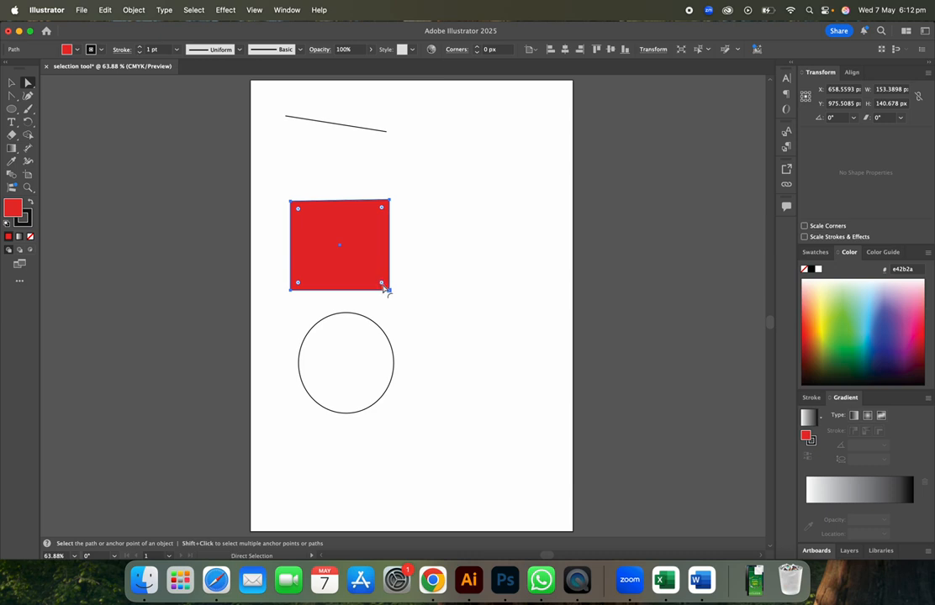
mouse_move(381, 285)
mouse_down()
mouse_move(341, 252)
mouse_move(377, 284)
mouse_up()
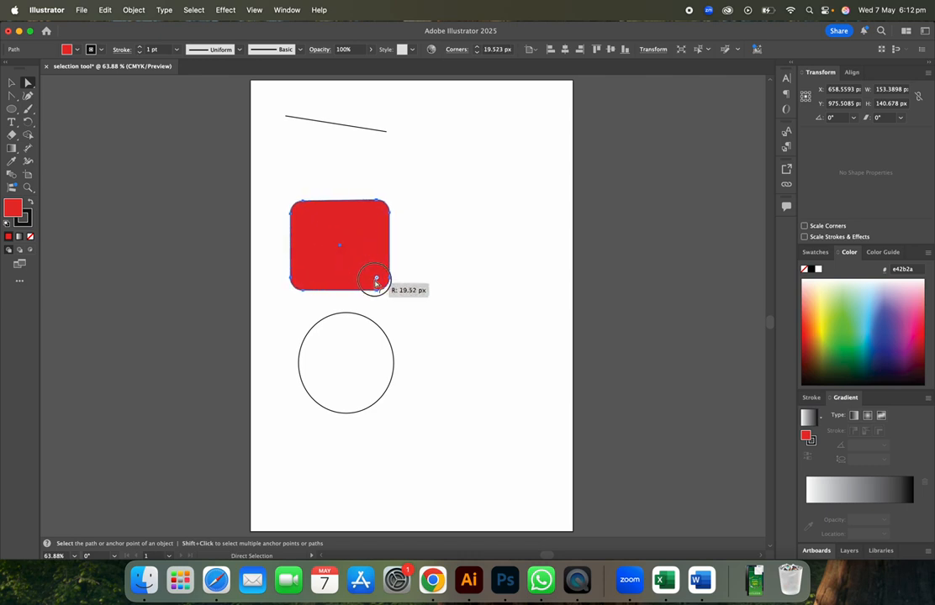
drag(375, 283, 375, 284)
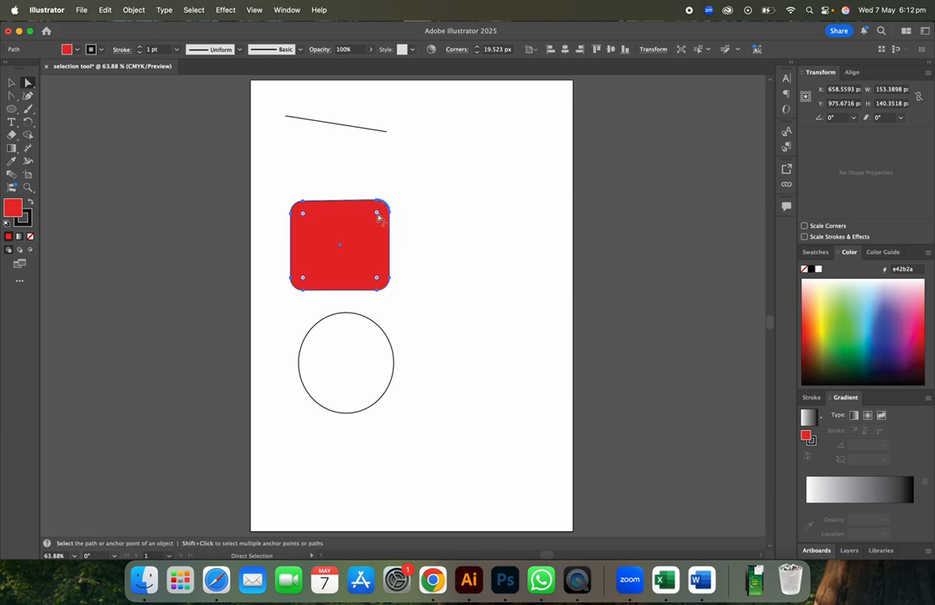
drag(378, 217, 379, 210)
click(467, 349)
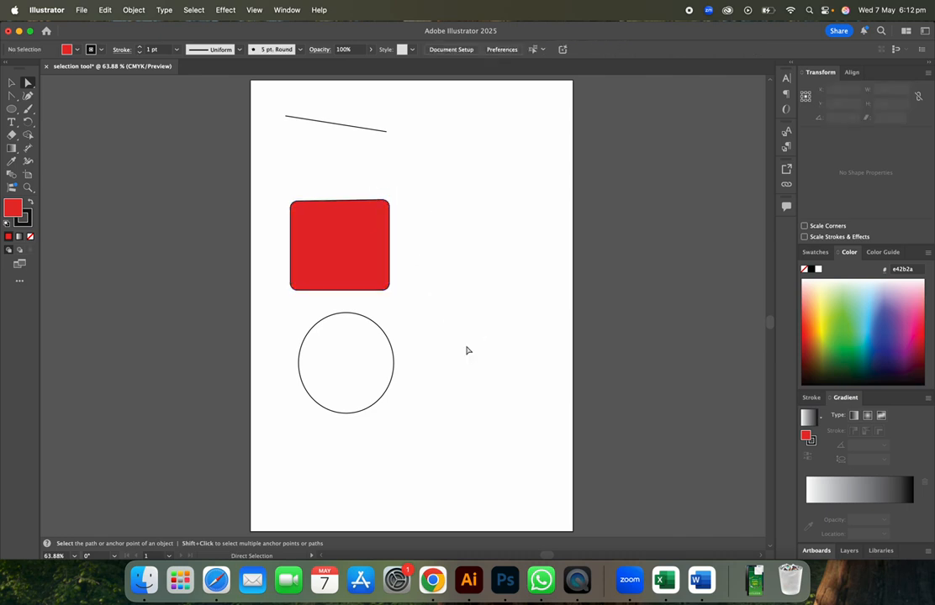
Bend the circle's upper-left segment inward by adjusting its direction handles
click(320, 324)
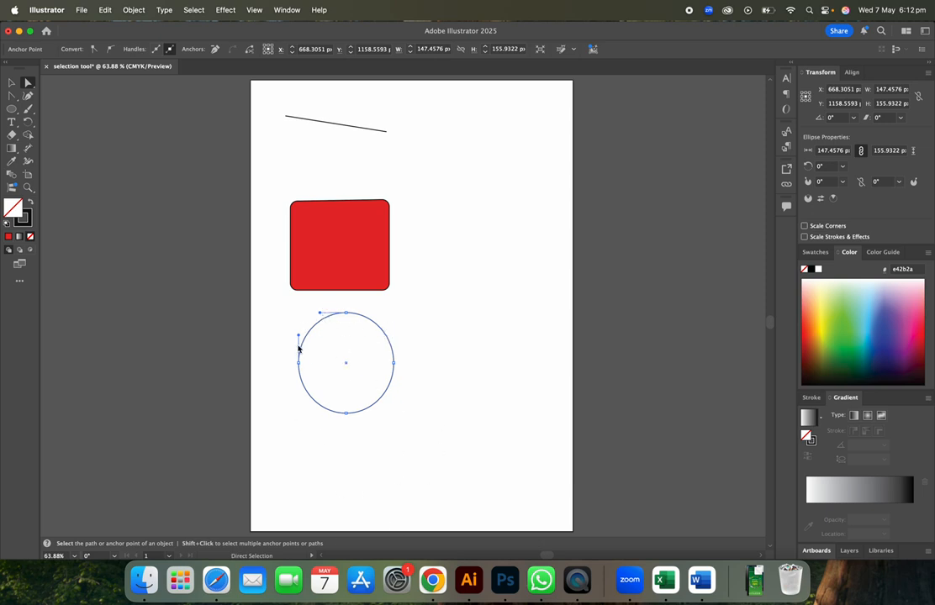
click(331, 233)
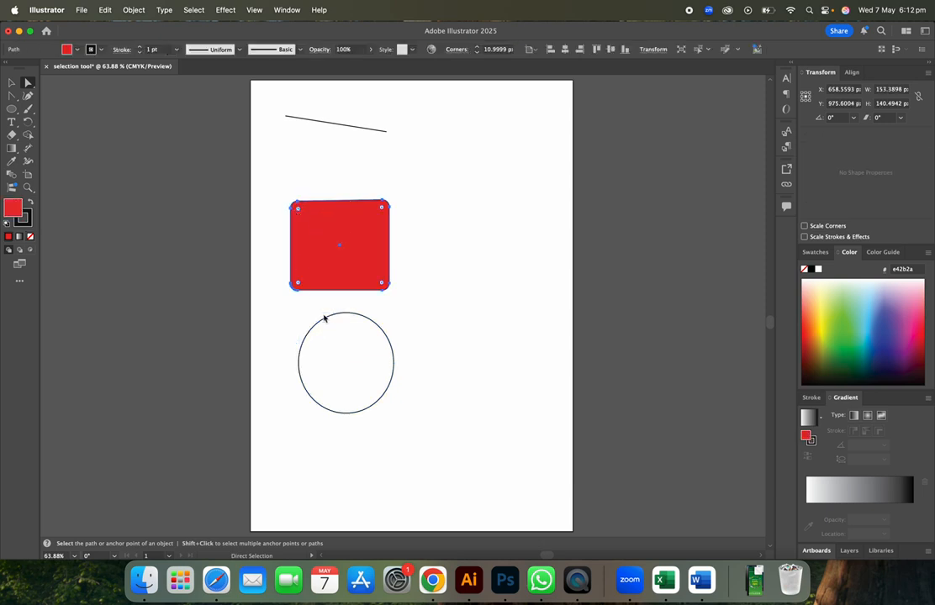
click(330, 338)
click(317, 328)
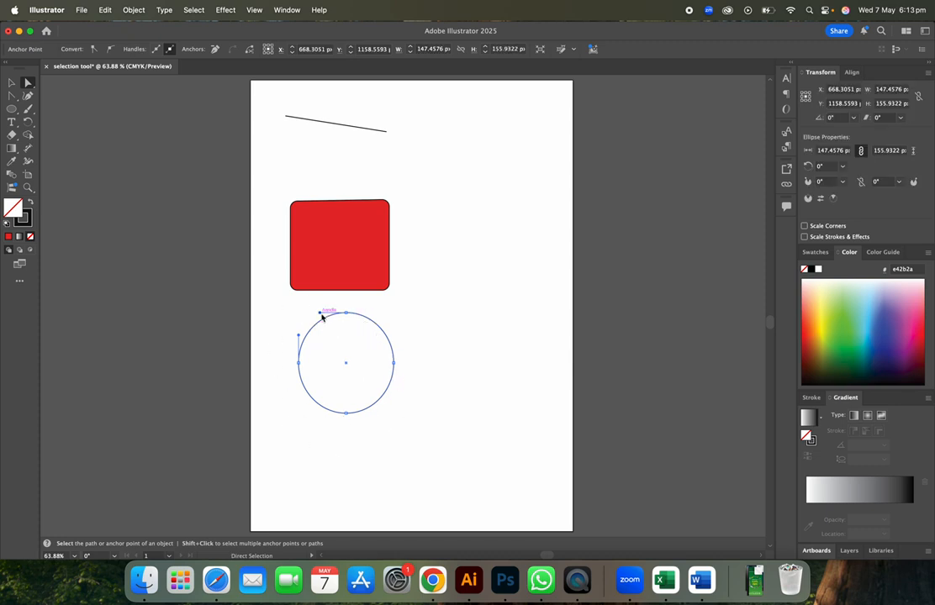
drag(320, 315, 321, 378)
click(432, 385)
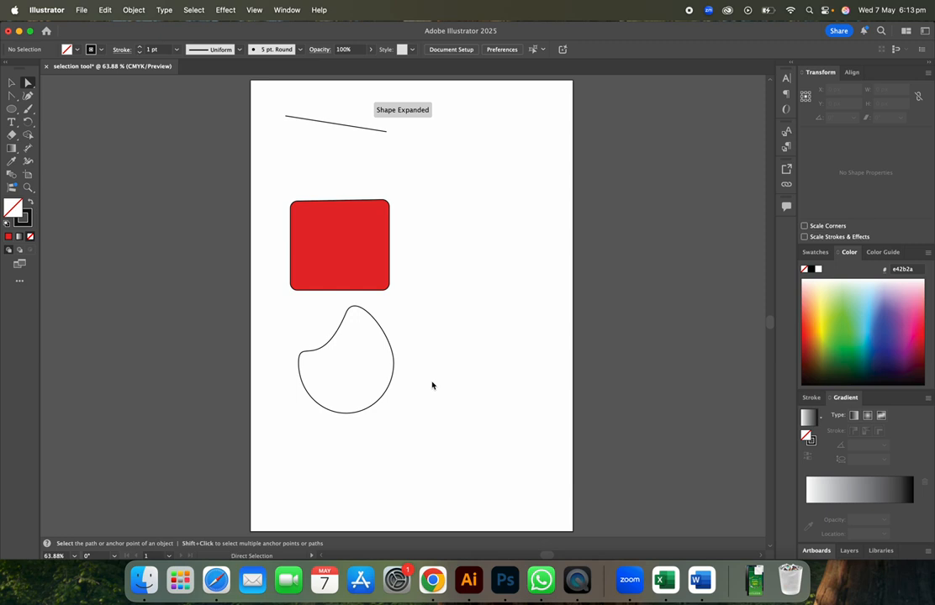
Move the left anchor point of the reshaped circle inward, close to its right side
click(291, 338)
mouse_move(268, 332)
mouse_down()
mouse_move(328, 392)
mouse_move(303, 368)
mouse_move(368, 376)
mouse_move(378, 364)
mouse_up()
click(469, 336)
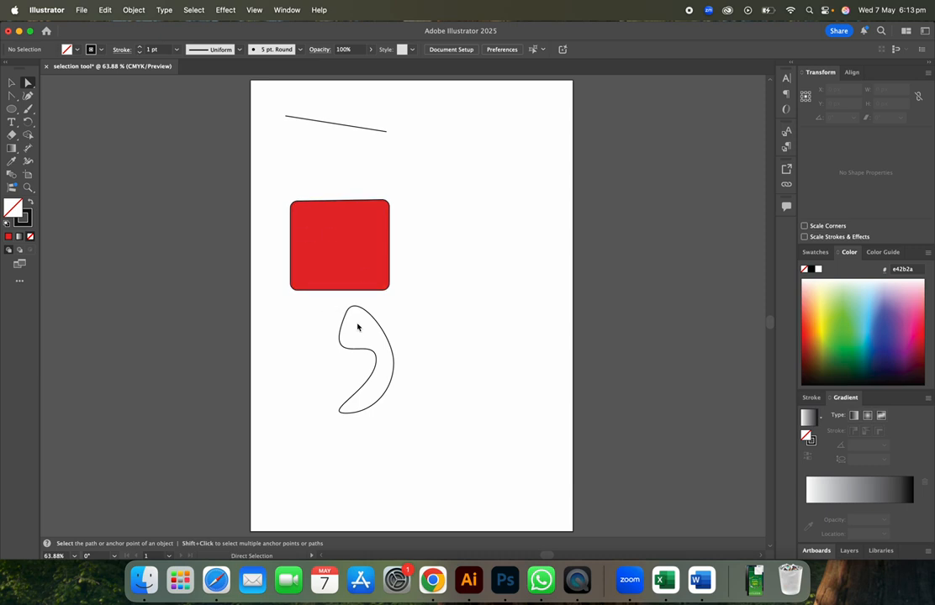
Delete the reshaped circle and draw an unfilled rectangle of about 80 × 140 px below the red shape
click(353, 414)
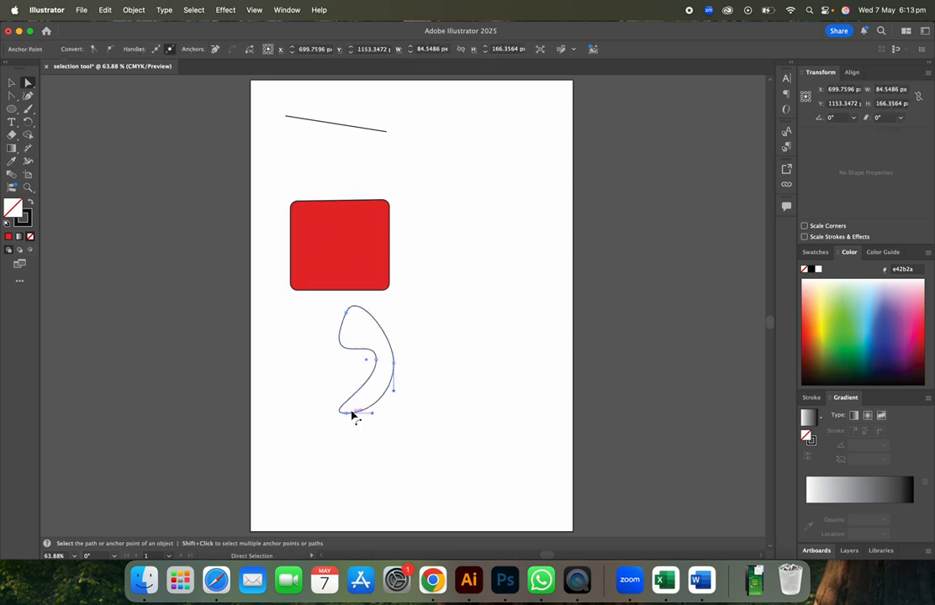
drag(317, 311, 419, 450)
key(Delete)
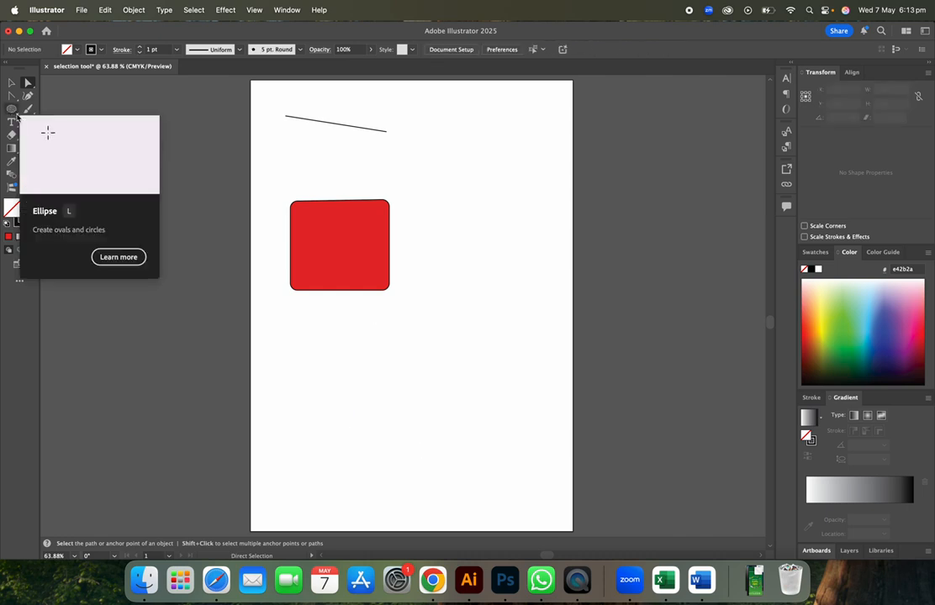
mouse_move(16, 115)
mouse_down()
mouse_move(56, 119)
mouse_move(57, 110)
mouse_up()
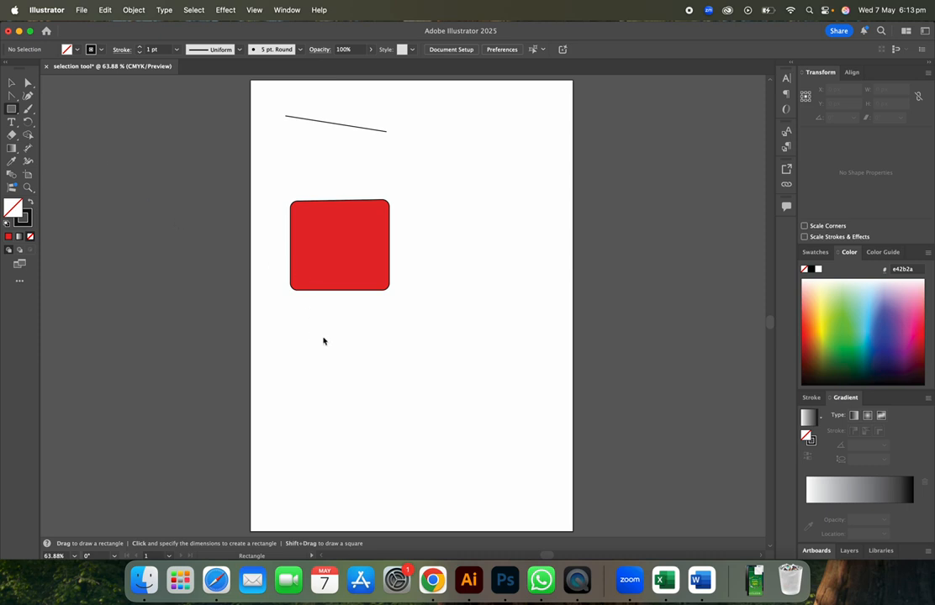
drag(317, 336, 369, 422)
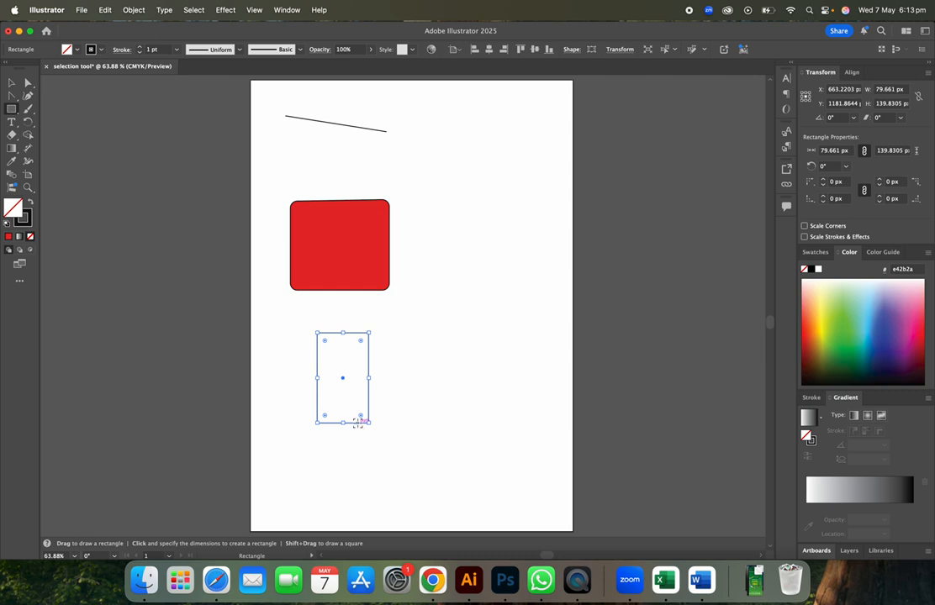
Move the new rectangle one width to the right and place a duplicate flush against its right edge
click(12, 83)
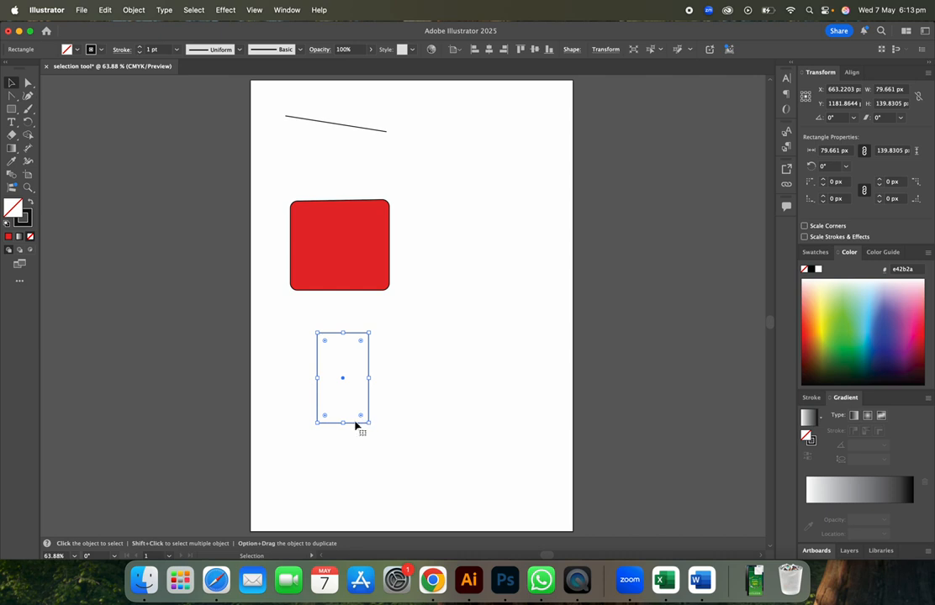
drag(355, 427, 407, 430)
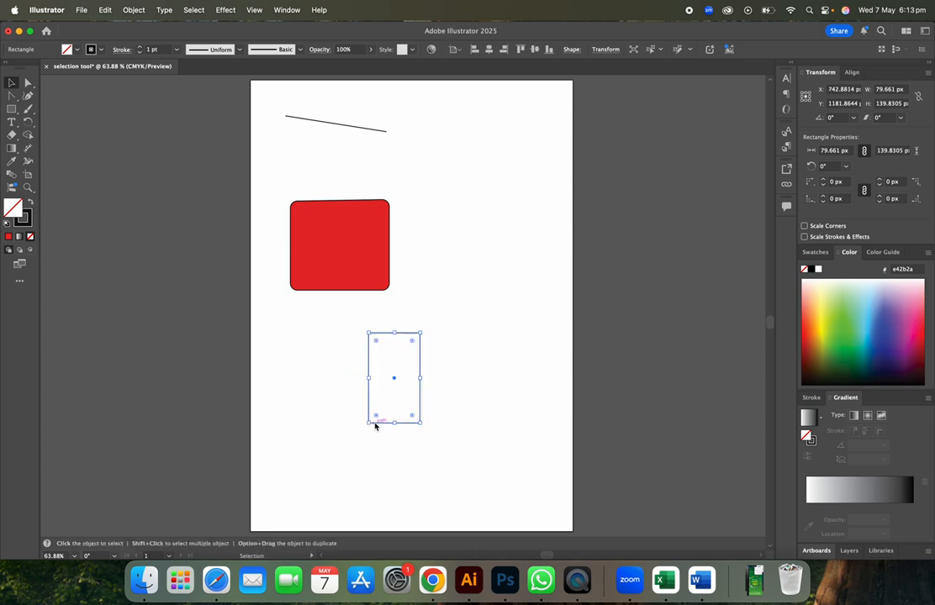
drag(375, 426, 425, 426)
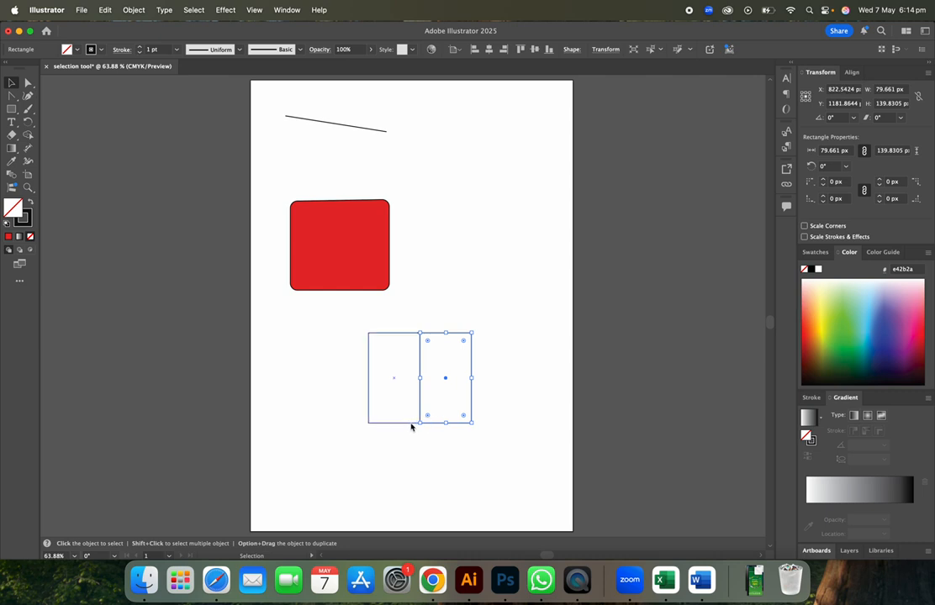
click(412, 424)
click(359, 276)
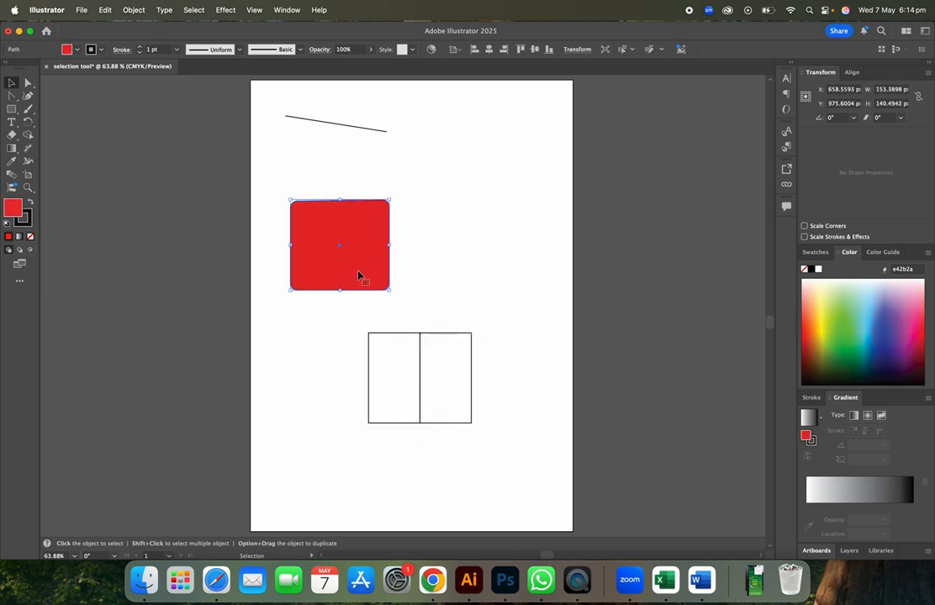
Delete the red shape and stack a duplicate of the left rectangle directly on top of it, edge to edge
key(BackSpace)
click(408, 334)
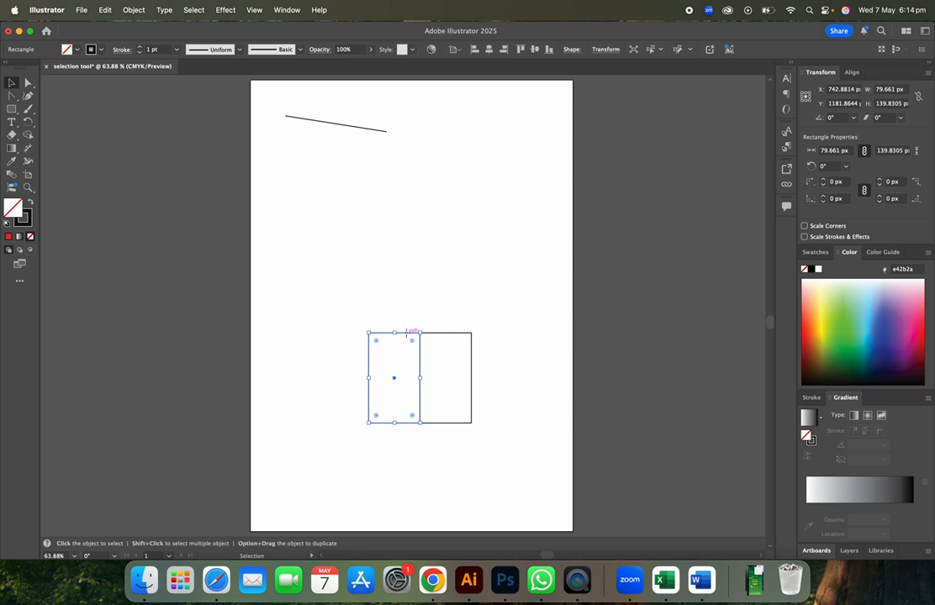
drag(409, 334, 408, 249)
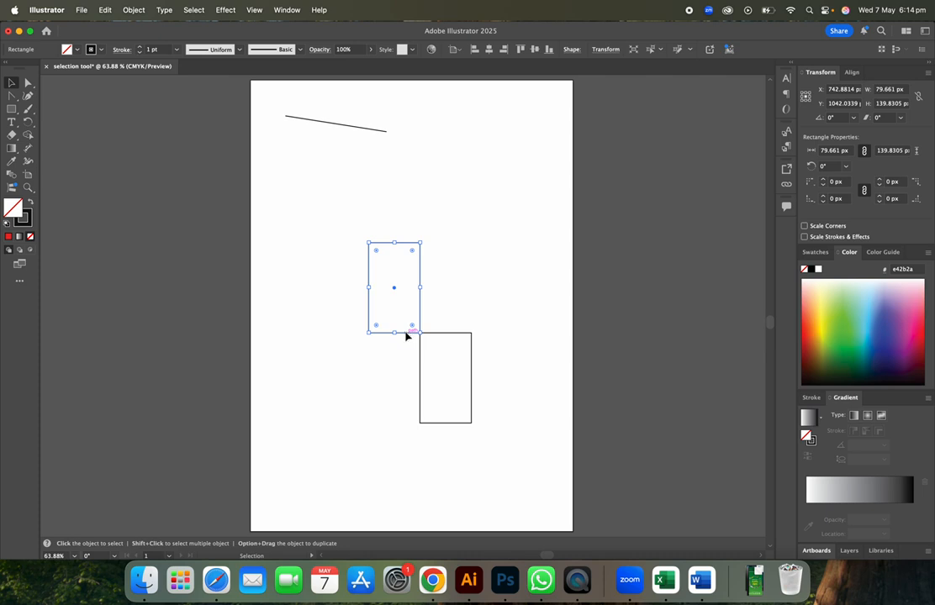
drag(406, 335, 404, 430)
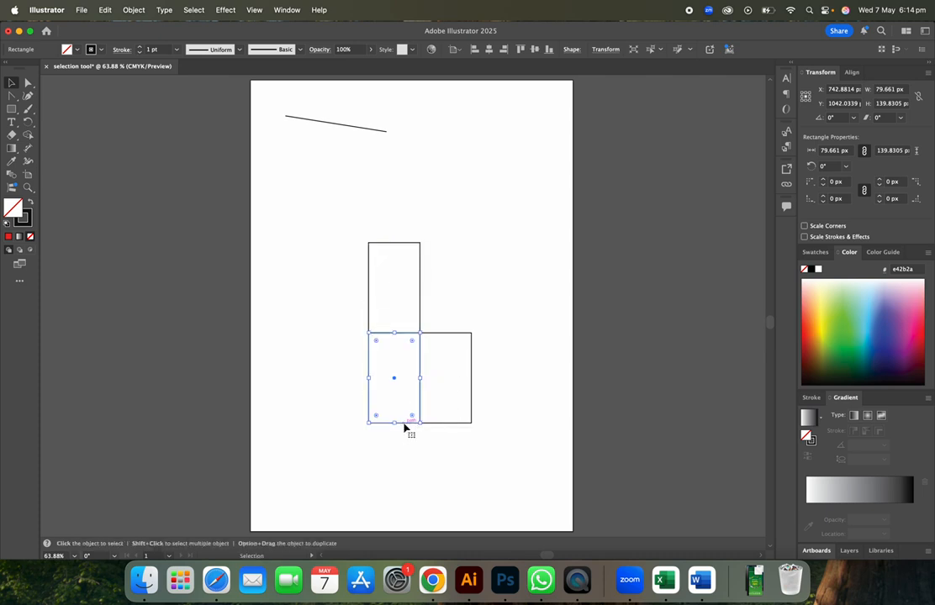
click(486, 246)
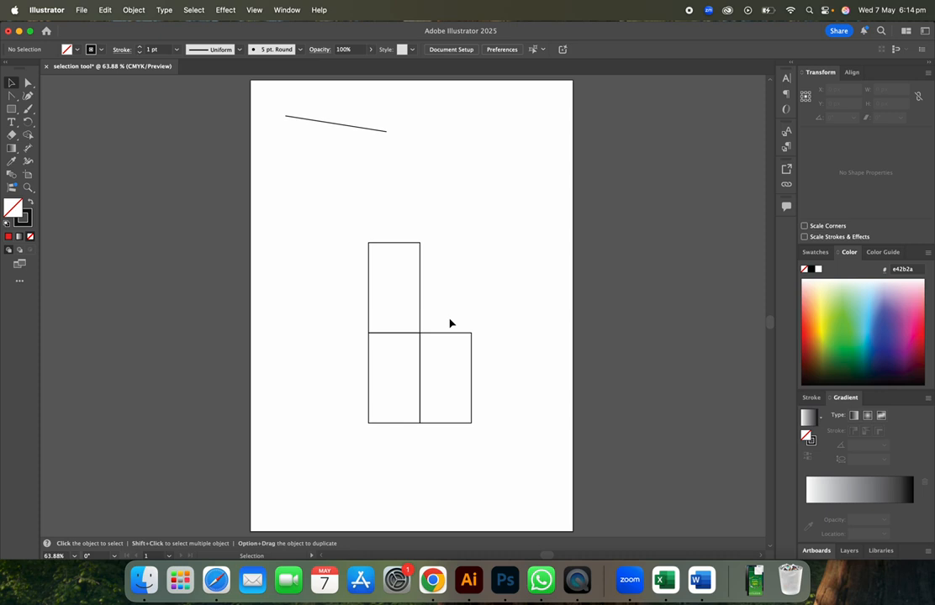
Move the upper rectangle's two top anchors down and to the right with the Direct Selection tool, forming a slanted top face
click(29, 83)
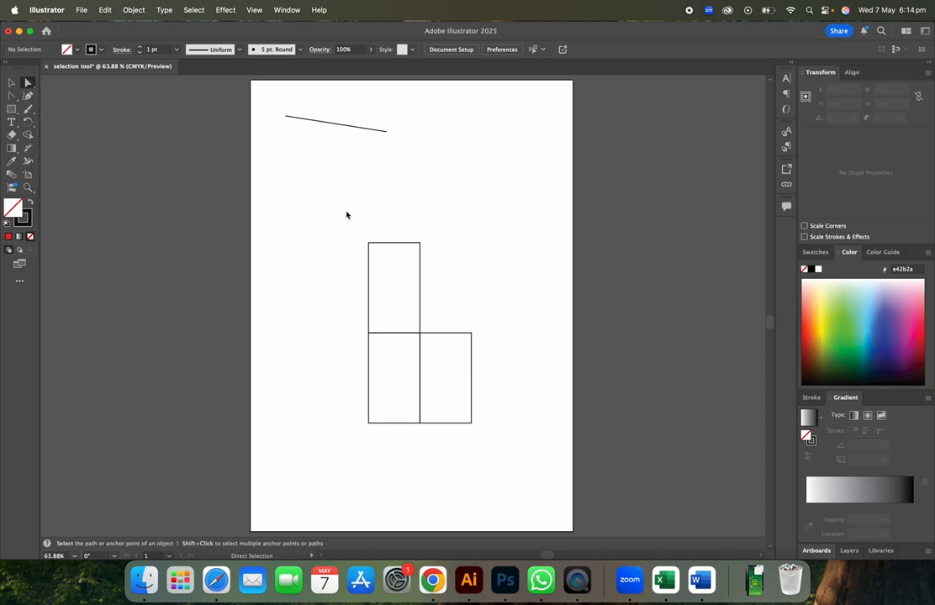
drag(357, 239, 446, 328)
click(494, 350)
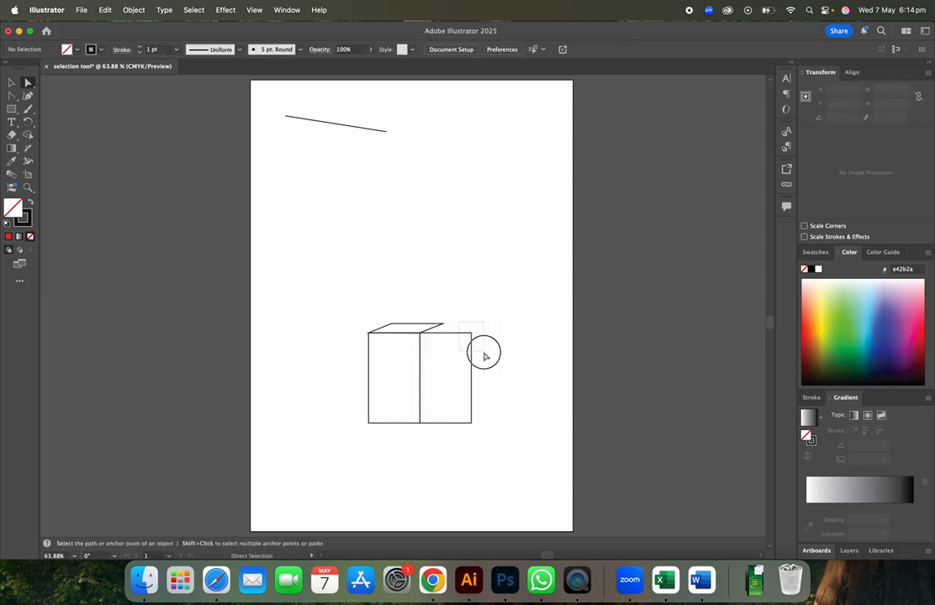
Try to move only the right rectangle's top-right anchor onto the rear corner of the top face
click(471, 334)
drag(471, 334, 446, 326)
click(490, 392)
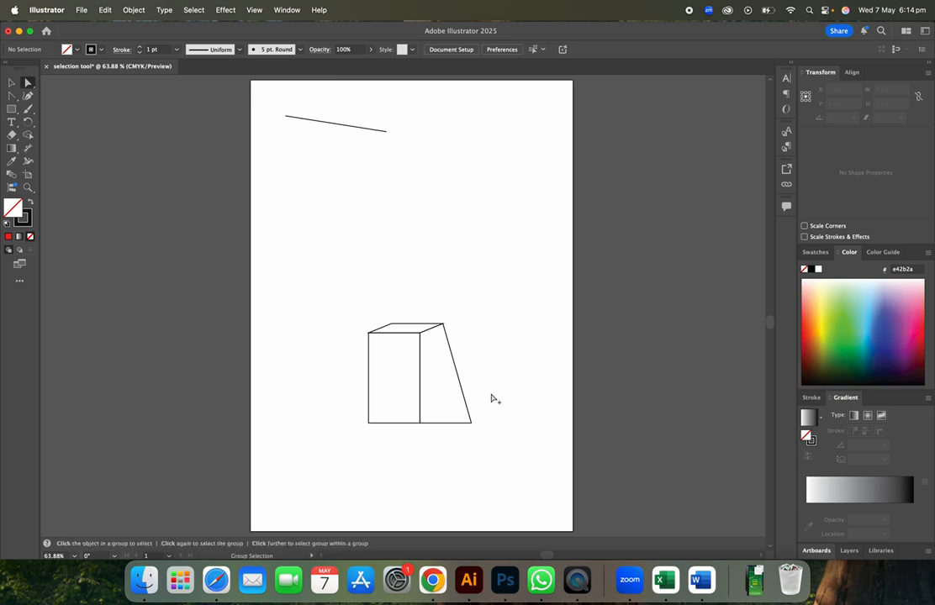
key(super+z)
click(497, 446)
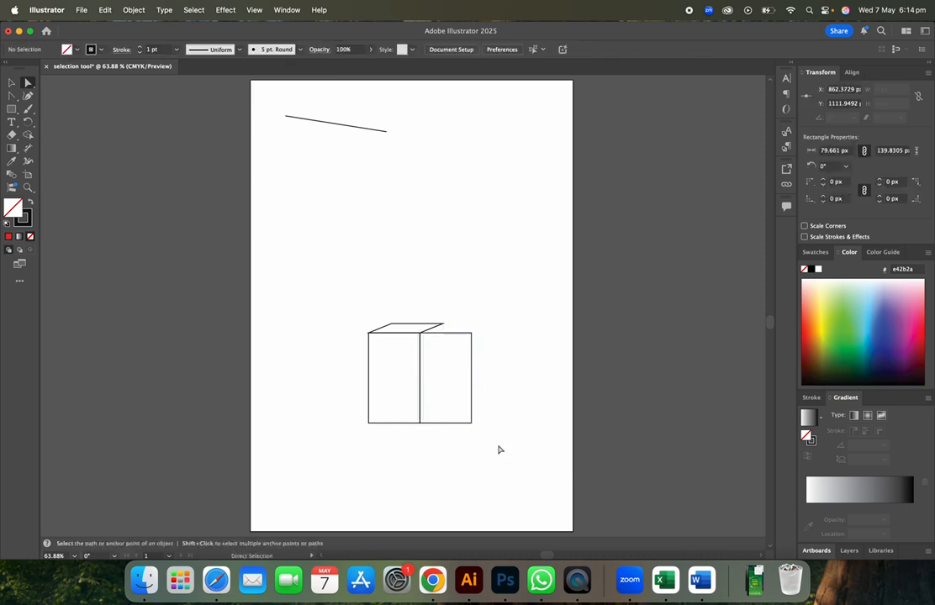
Move the right rectangle's outer edge so its upper anchor meets the top face's rear corner, completing the box's side face
drag(492, 452, 445, 328)
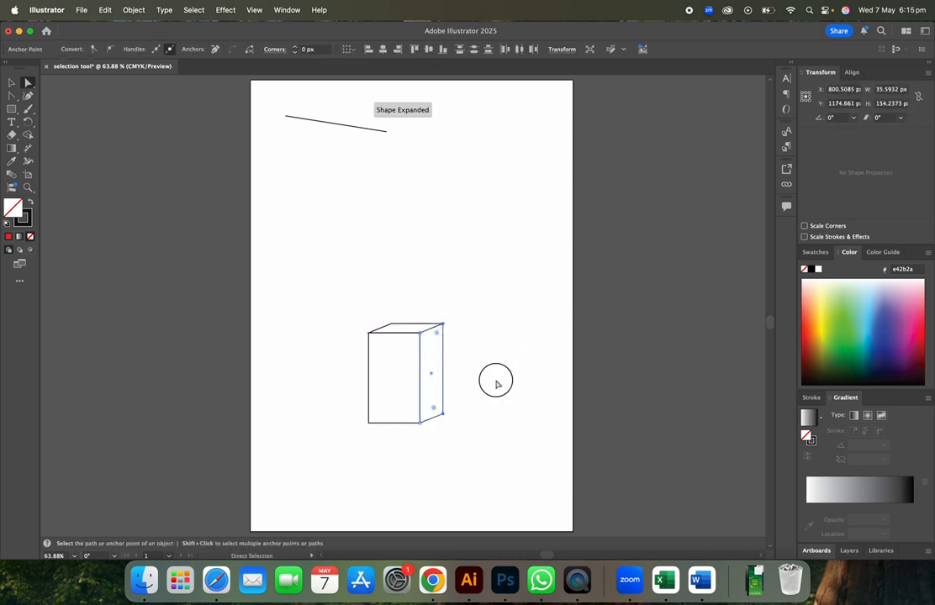
click(496, 385)
click(443, 324)
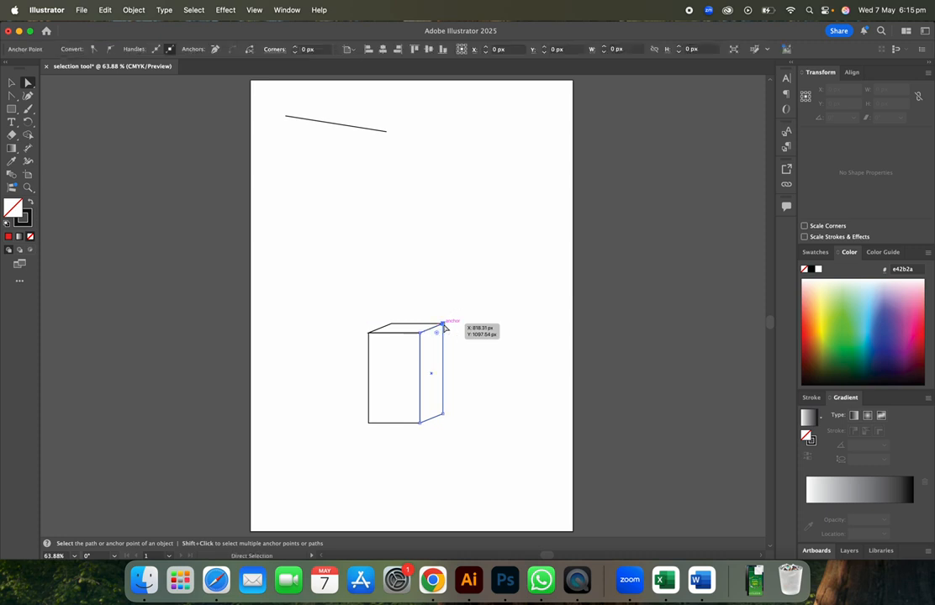
mouse_move(445, 324)
mouse_down()
mouse_move(453, 320)
mouse_move(443, 323)
mouse_up()
click(504, 382)
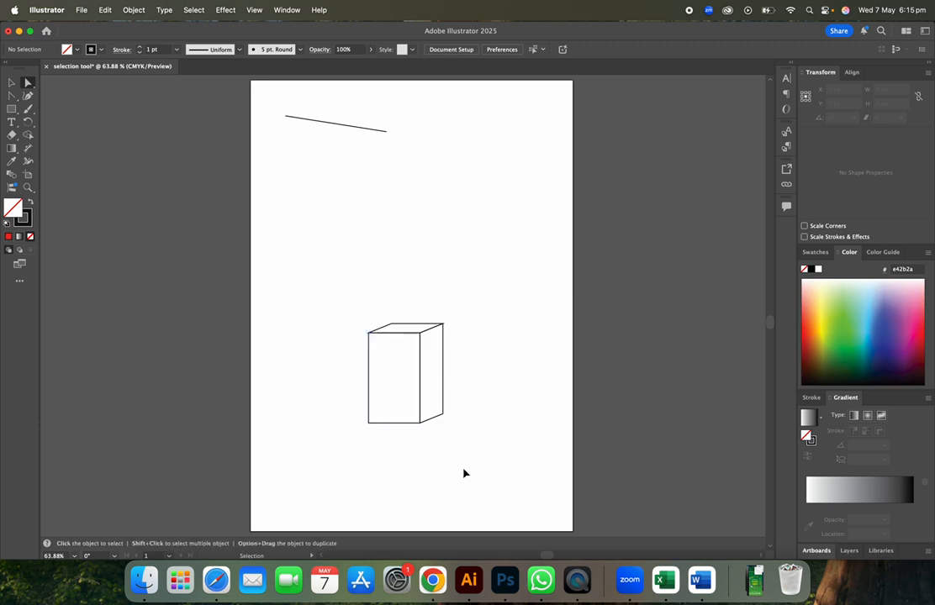
Snap the upper-left corner anchors of the box's front and top faces onto each other
key(super+1)
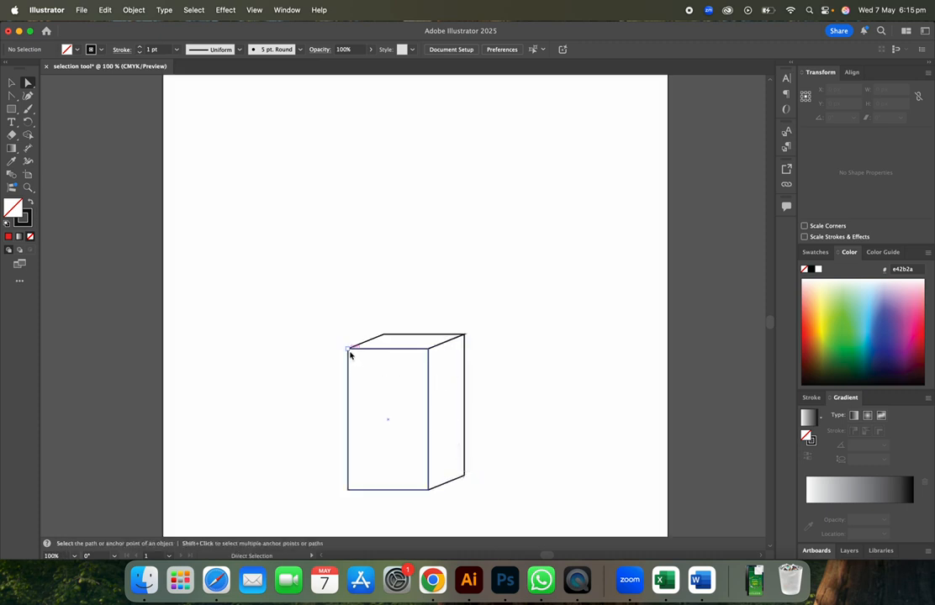
click(348, 350)
drag(348, 350, 348, 350)
click(555, 375)
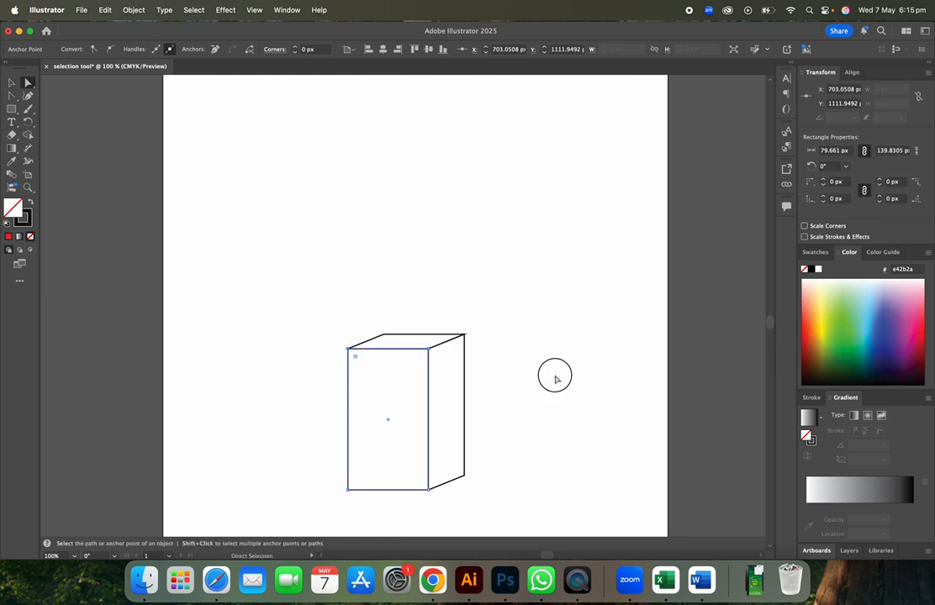
click(465, 334)
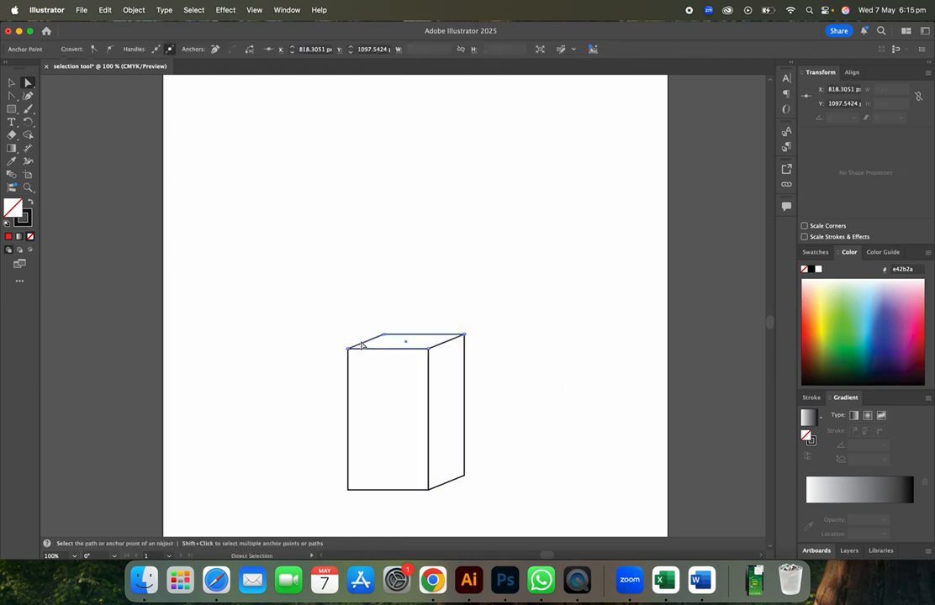
drag(349, 349, 351, 354)
click(527, 364)
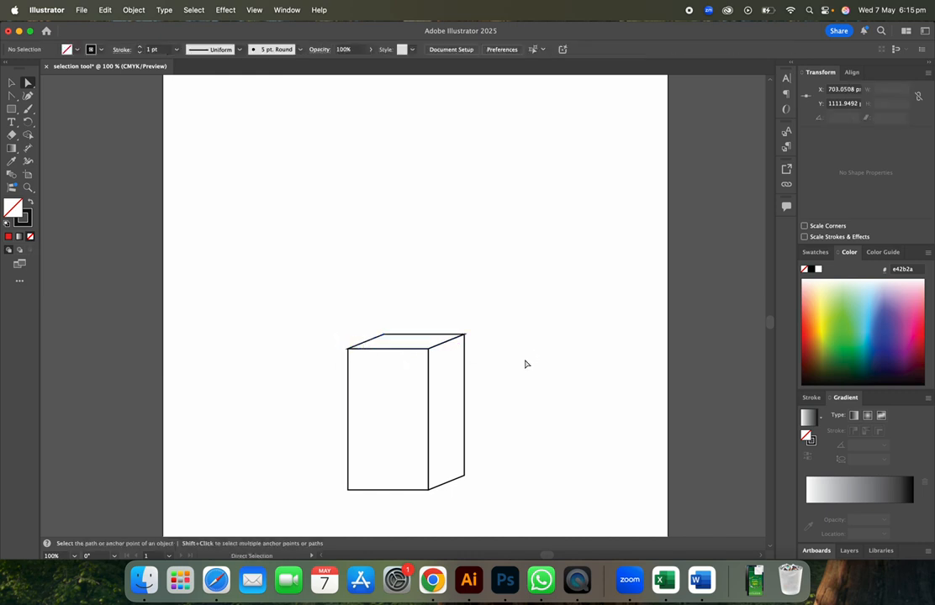
Try to shift the left-edge anchors of the box's front and top faces inward at a slight angle
click(349, 369)
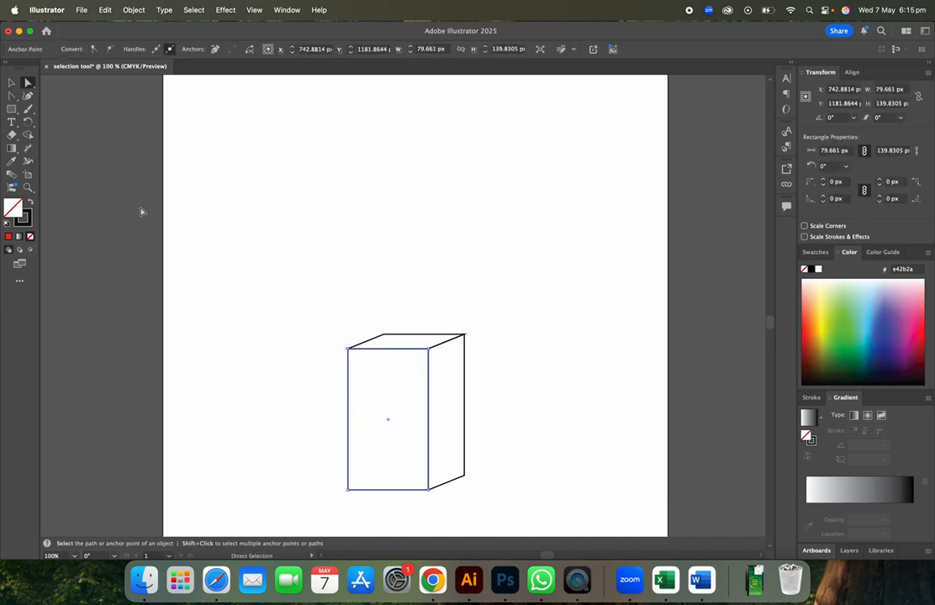
drag(336, 343, 360, 490)
click(498, 422)
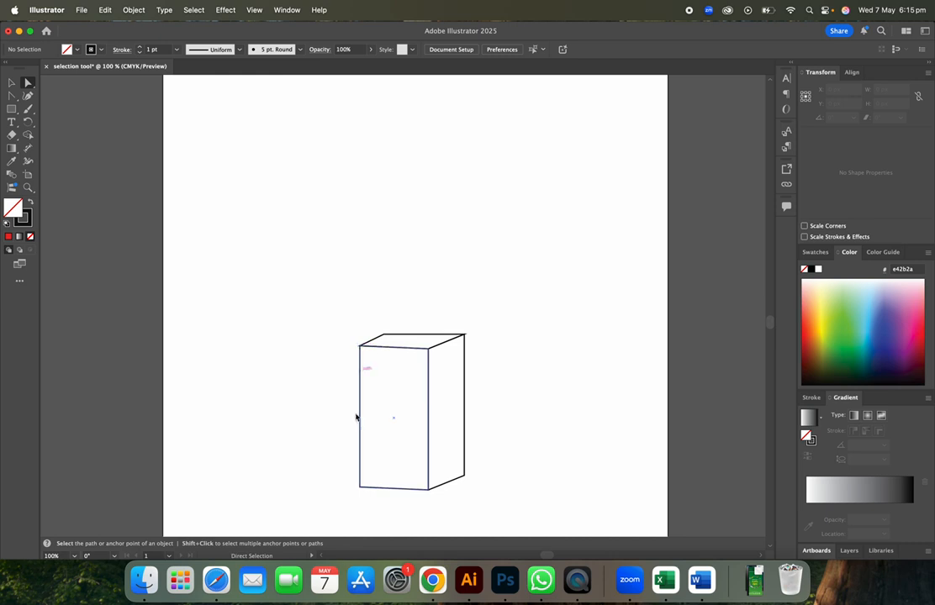
key(super+z)
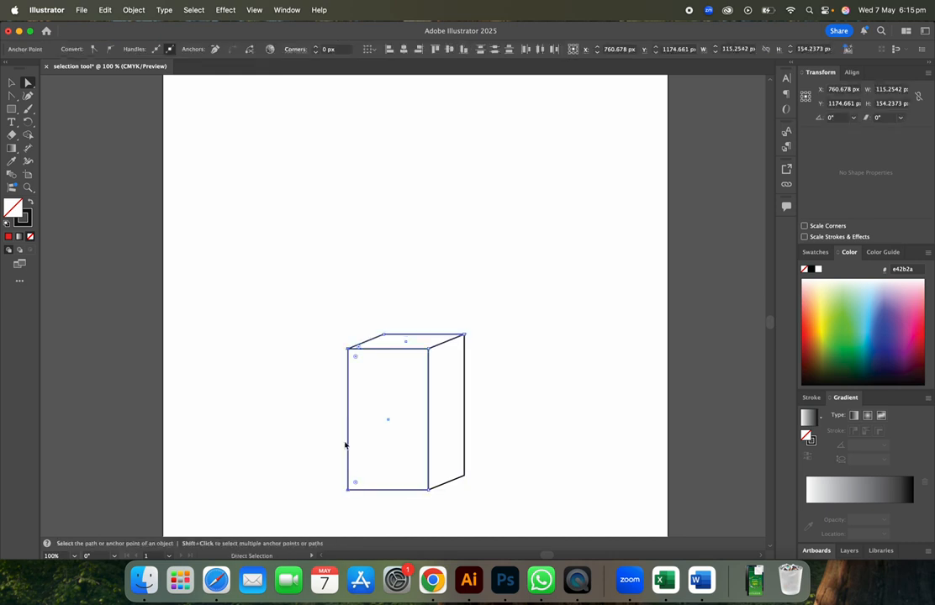
Move the left edge of the box's front and top faces straight inward, narrowing the box to about 106 px
drag(334, 323, 365, 496)
drag(350, 427, 359, 429)
click(578, 421)
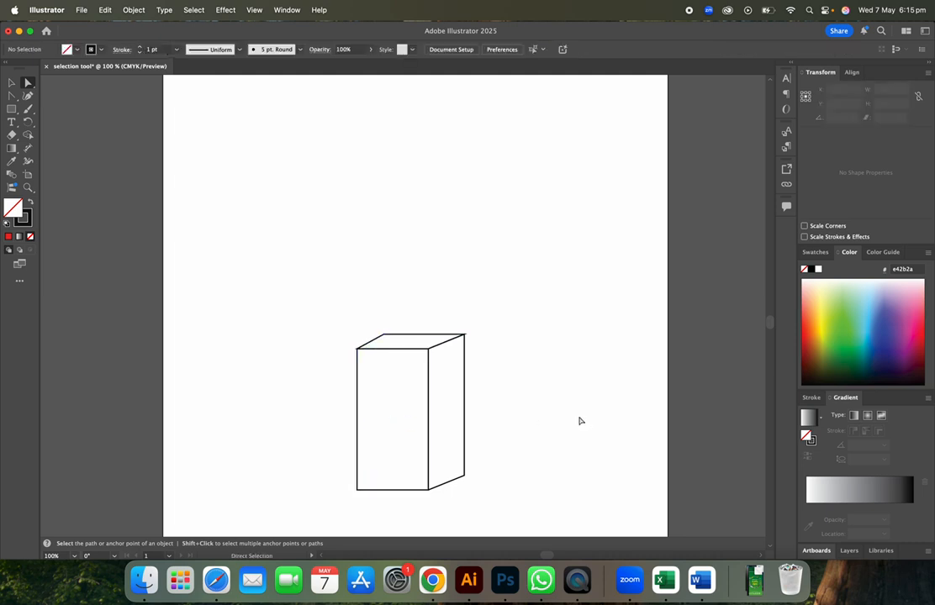
Select all the box's faces with the Direct Selection tool and move the whole box slightly up and to the left
key(v)
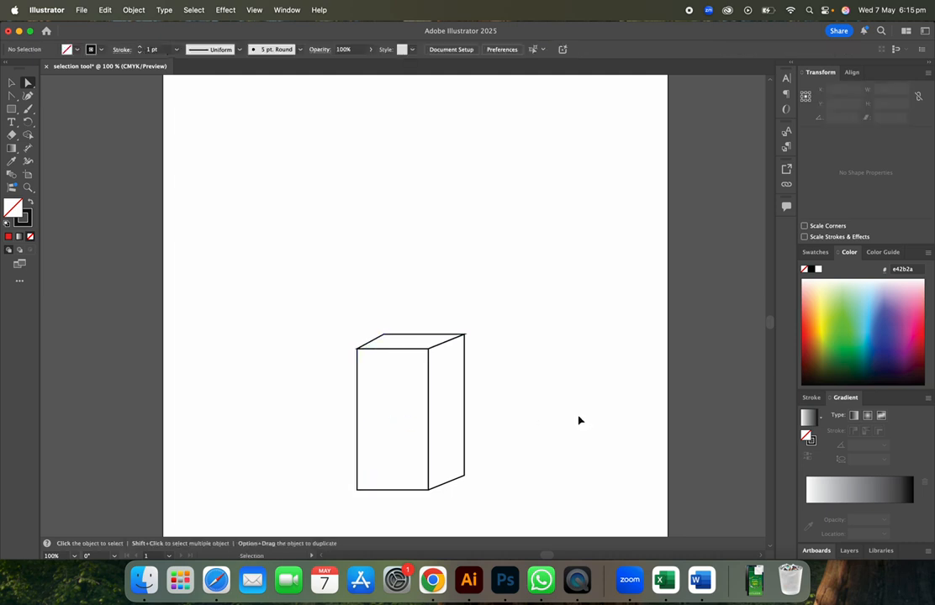
key(super+minus)
key(a)
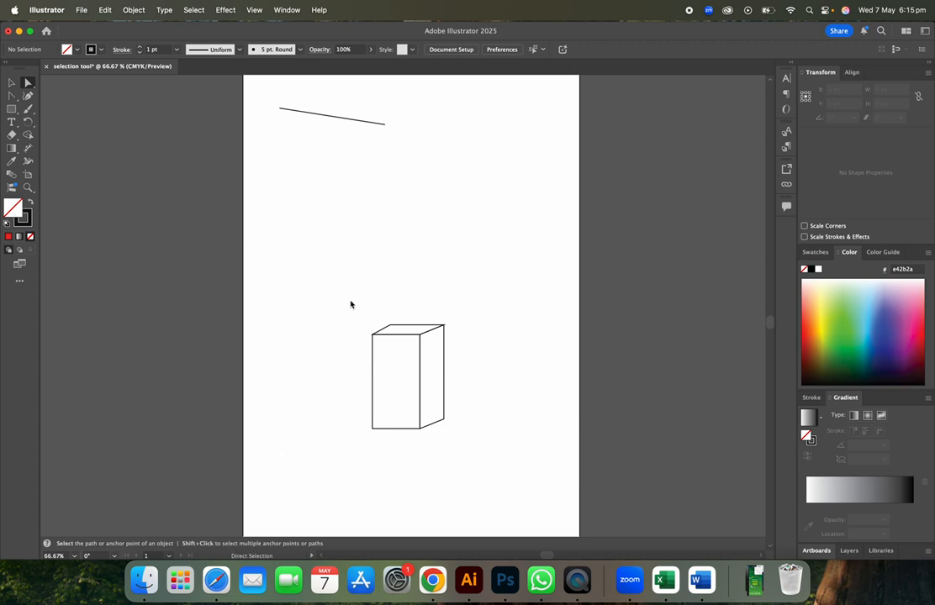
drag(350, 304, 467, 463)
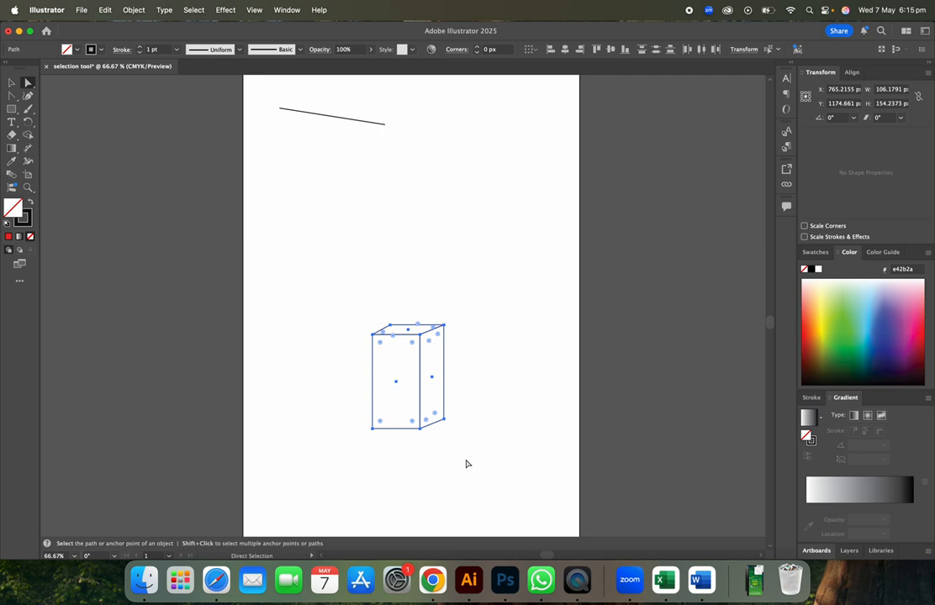
key(alt)
mouse_move(406, 334)
mouse_down()
mouse_move(465, 325)
mouse_move(402, 323)
mouse_up()
key(alt)
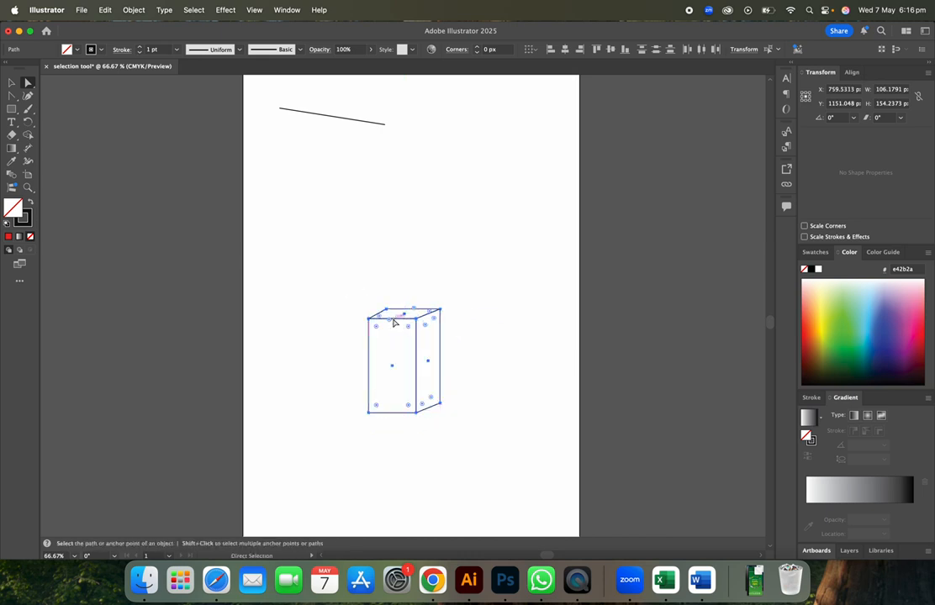
Move the box up and to the right with the Selection tool and place an overlapping duplicate to its upper left
click(13, 83)
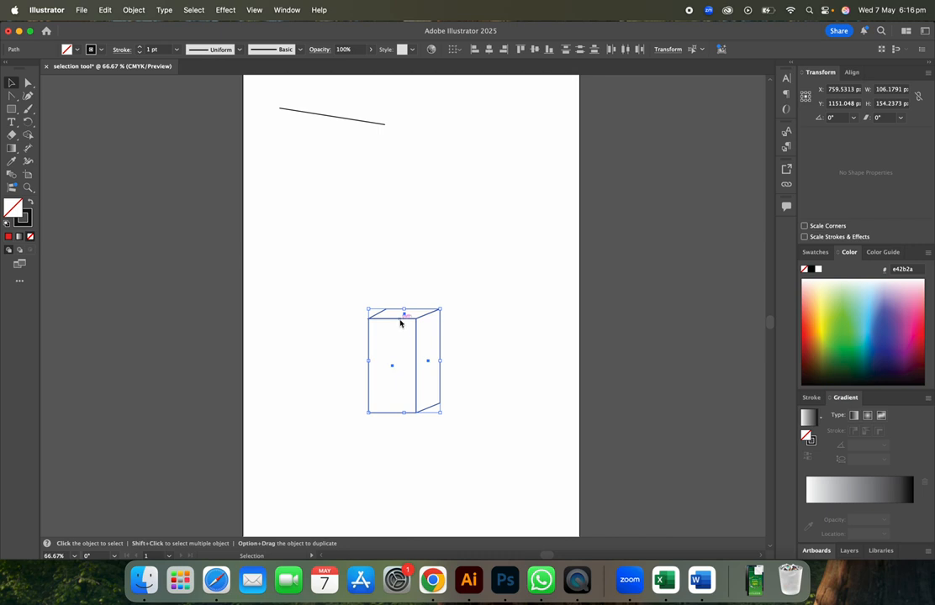
drag(400, 318, 422, 311)
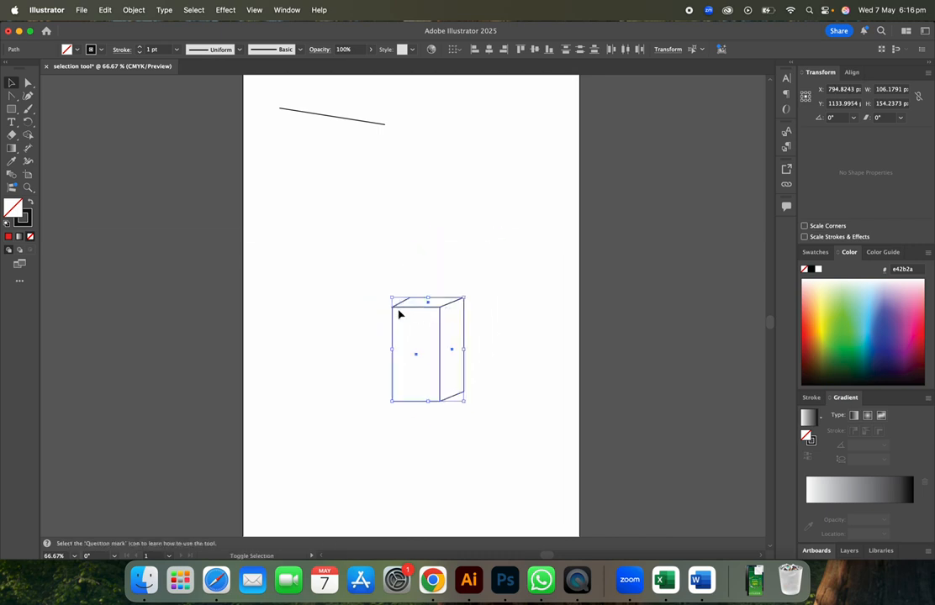
drag(404, 305, 390, 276)
key(alt)
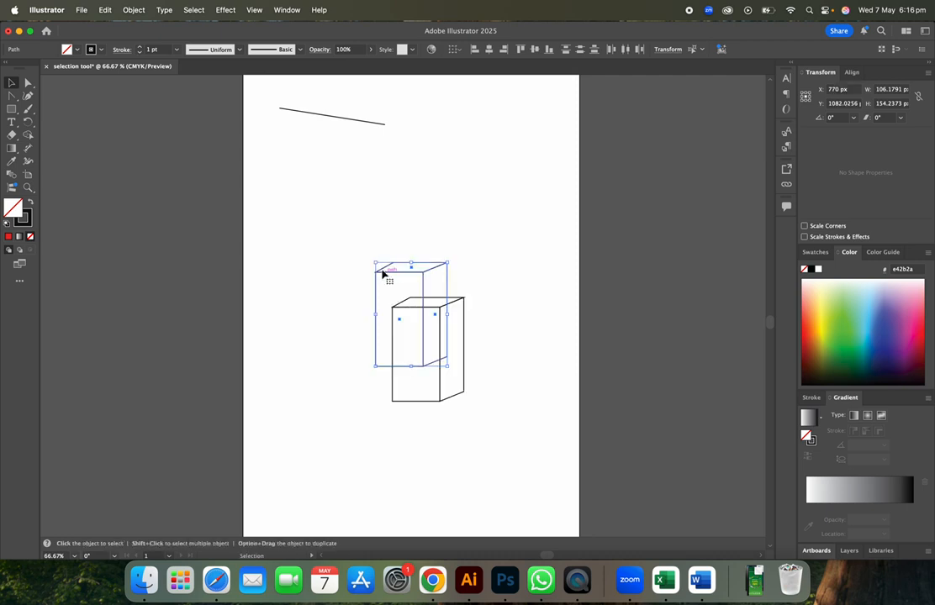
click(477, 407)
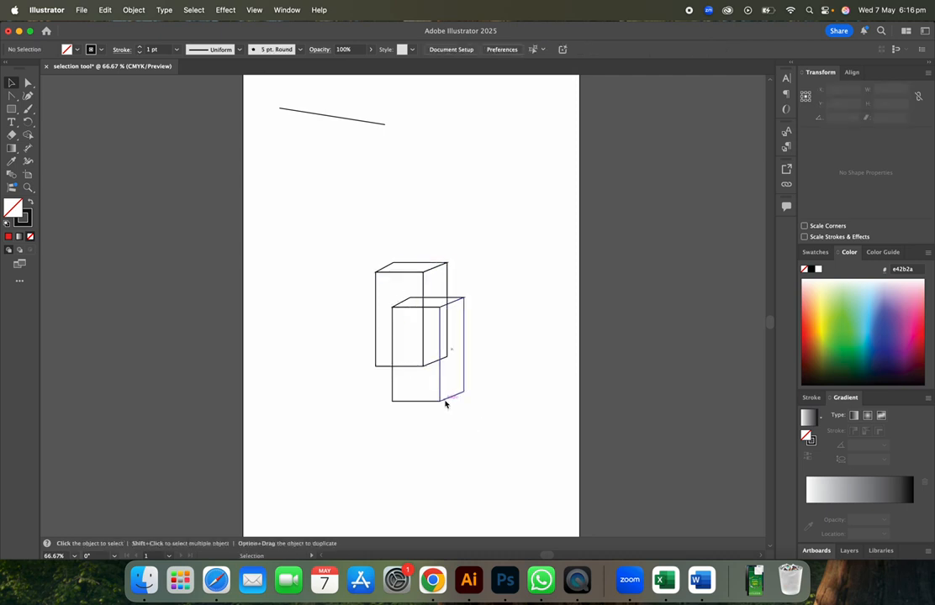
Group the duplicate box's faces and move the group up, clear of the original box
click(446, 404)
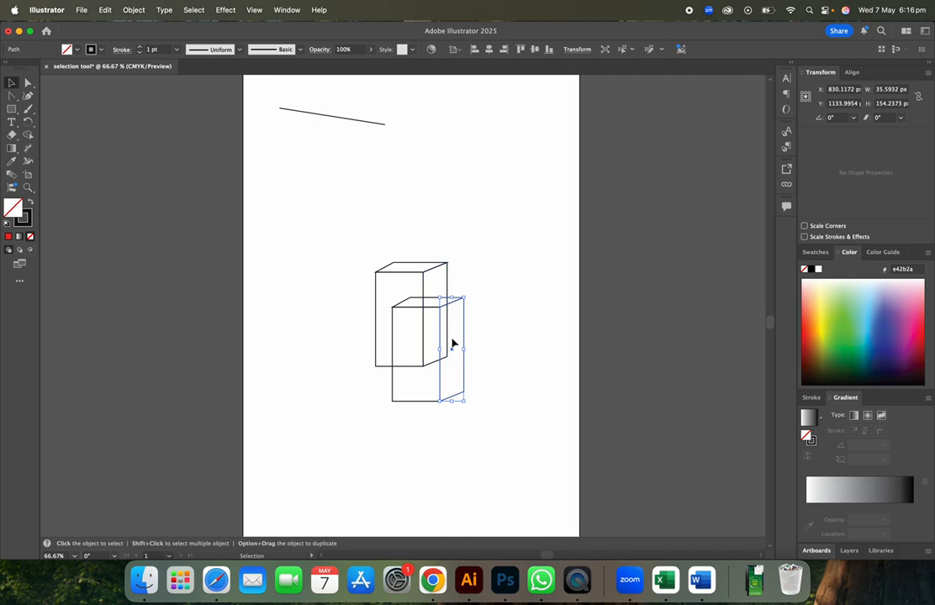
drag(352, 222, 455, 291)
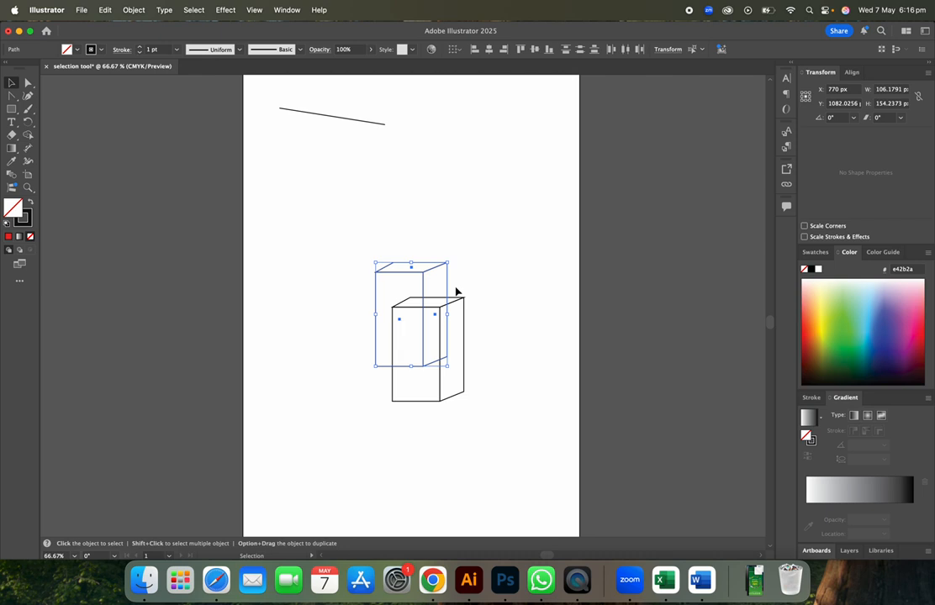
key(super+g)
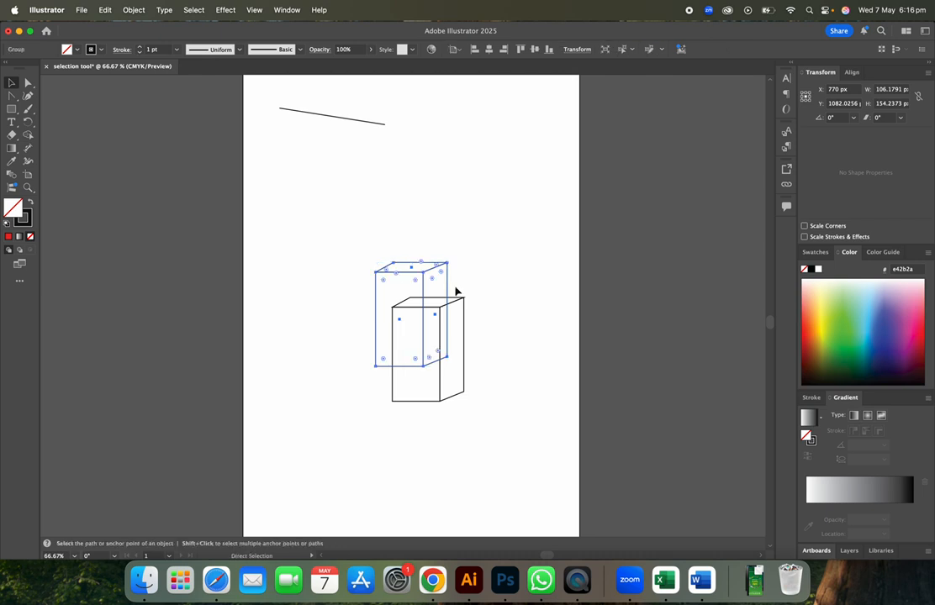
drag(425, 273, 456, 173)
Group the three faces of the lower, original box
click(442, 310)
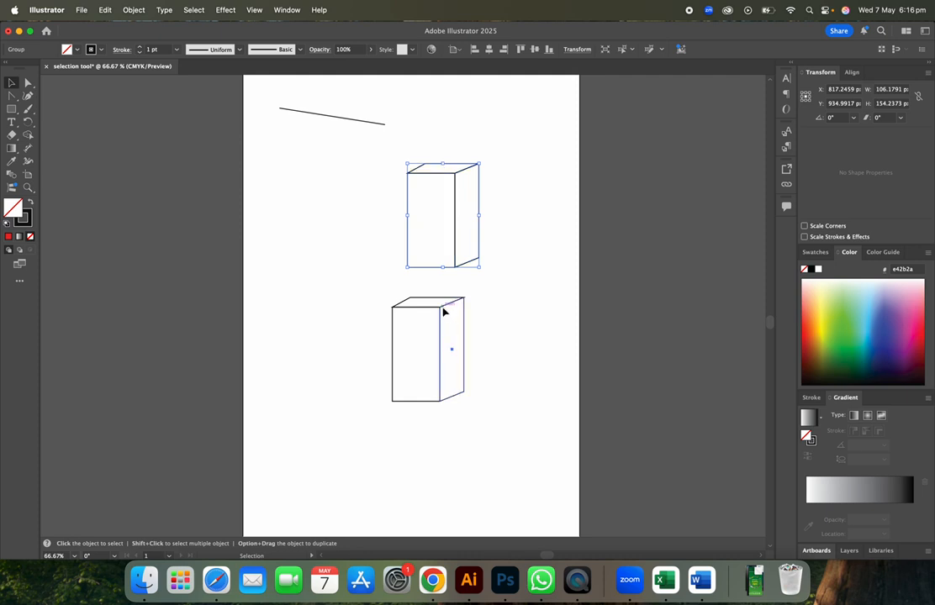
click(414, 336)
click(411, 308)
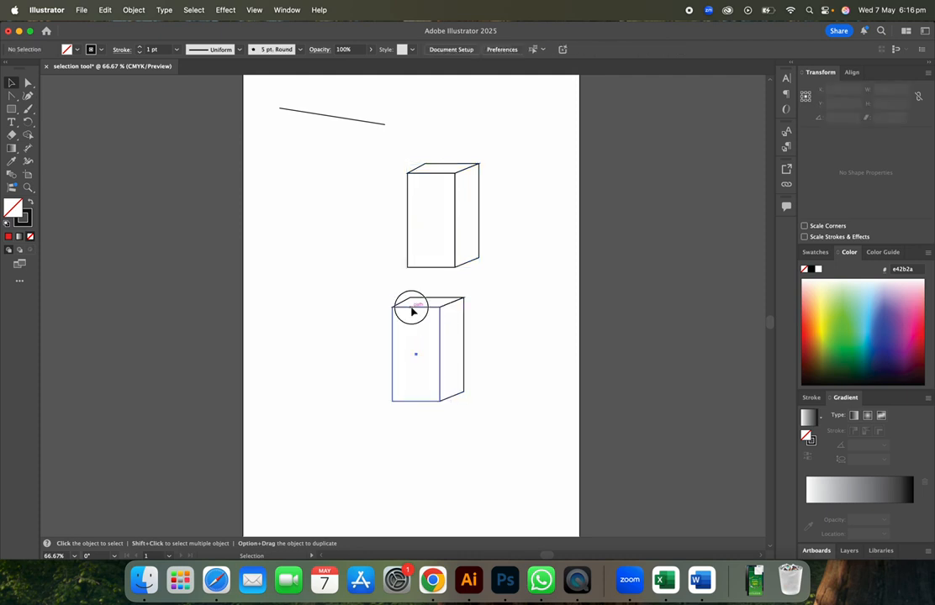
click(440, 220)
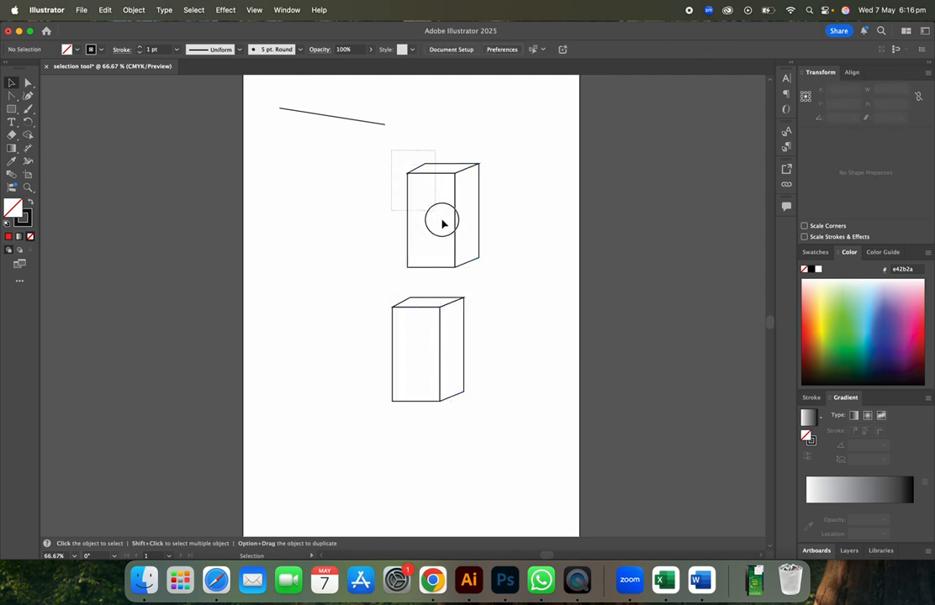
drag(372, 282, 488, 425)
key(super+g)
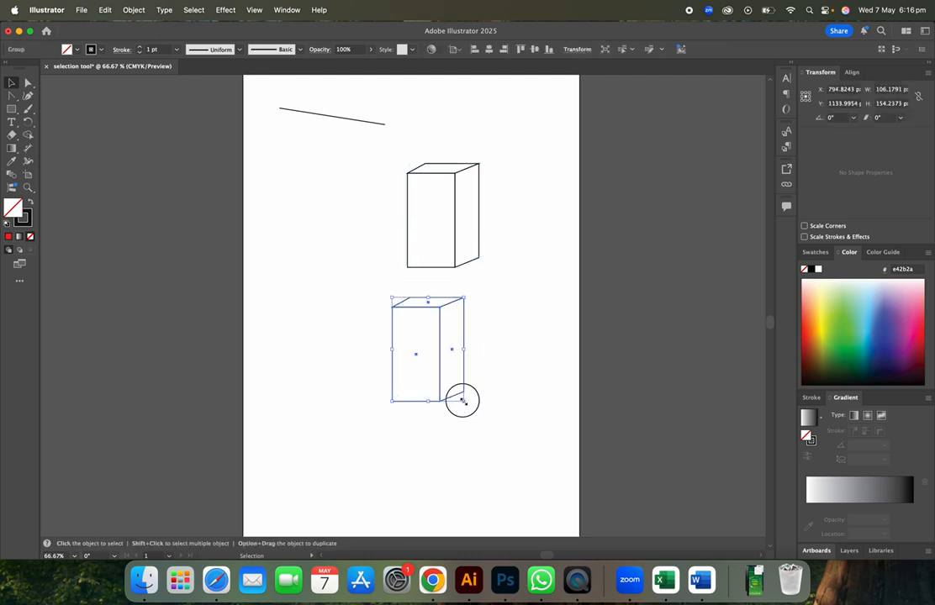
Flatten and widen the lower box into a lid shape and place it over the top of the upper box
drag(462, 401, 461, 178)
click(502, 321)
click(528, 204)
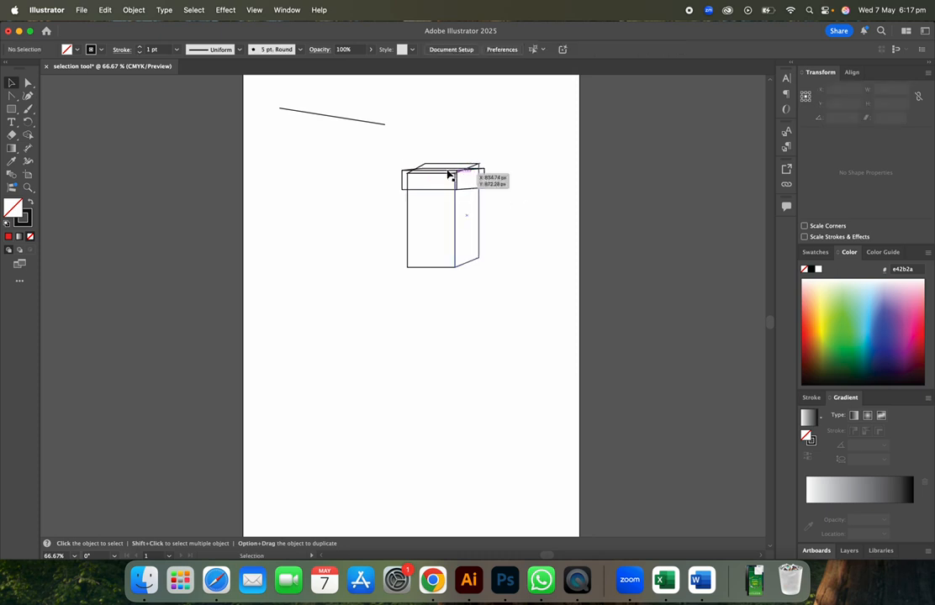
Try moving the tall box down, clear of the lid, then undo the move
click(446, 174)
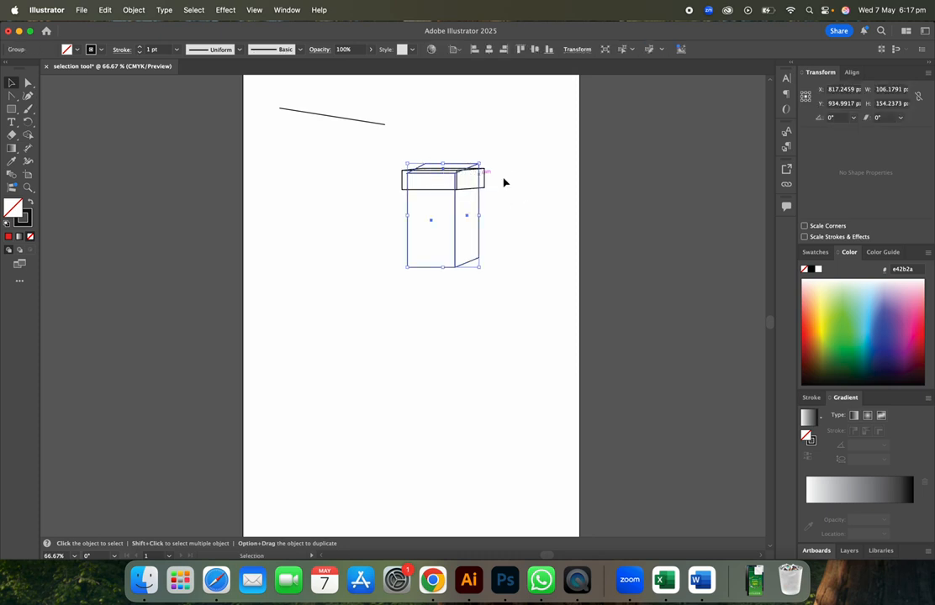
click(532, 194)
click(446, 179)
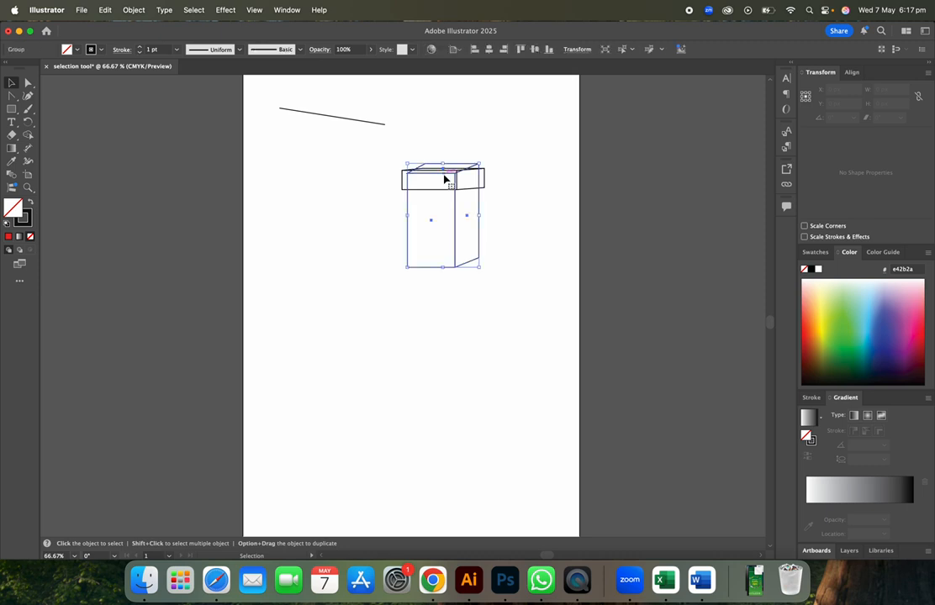
drag(445, 212, 433, 345)
drag(454, 267, 431, 396)
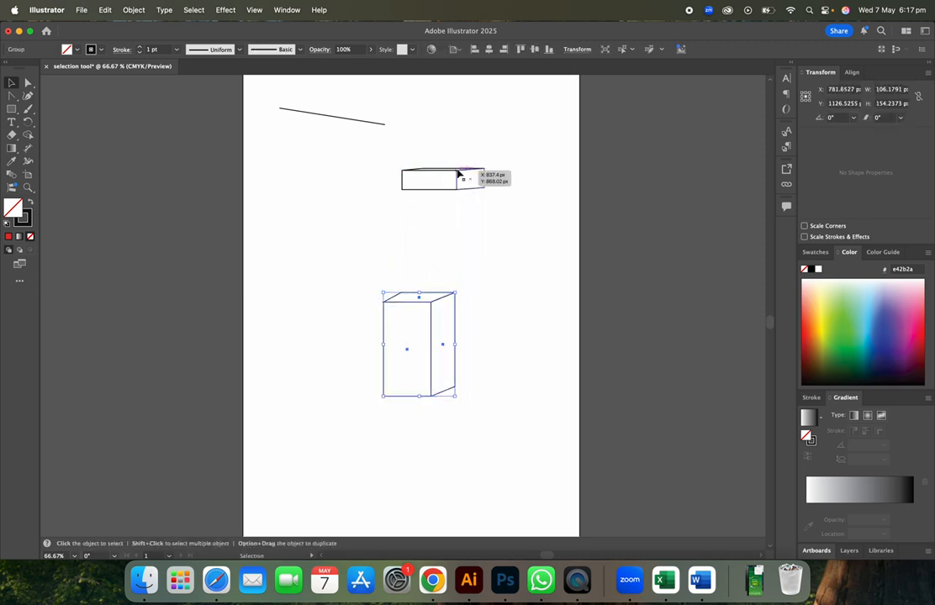
click(457, 172)
mouse_move(444, 169)
mouse_down()
mouse_move(442, 161)
mouse_move(443, 171)
mouse_up()
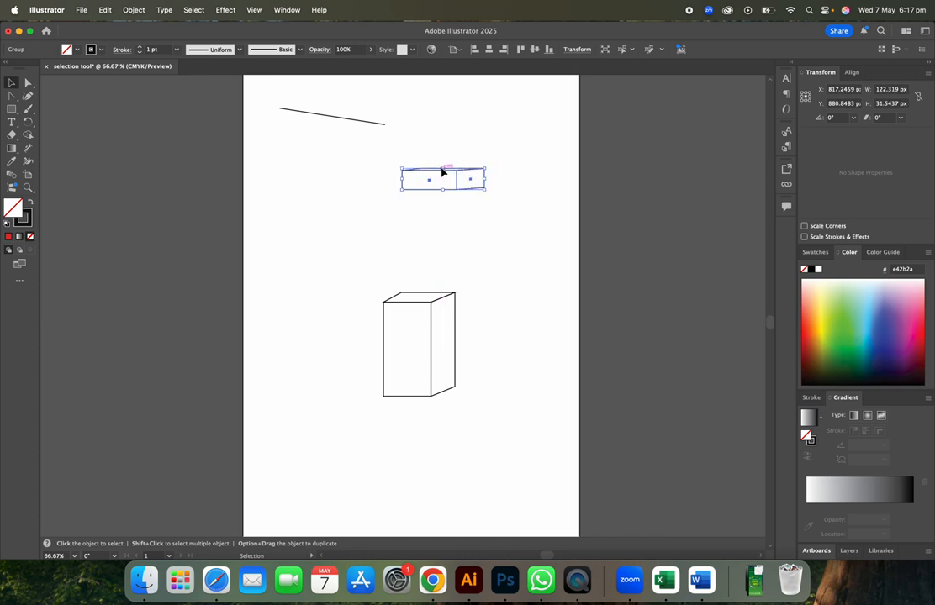
key(a)
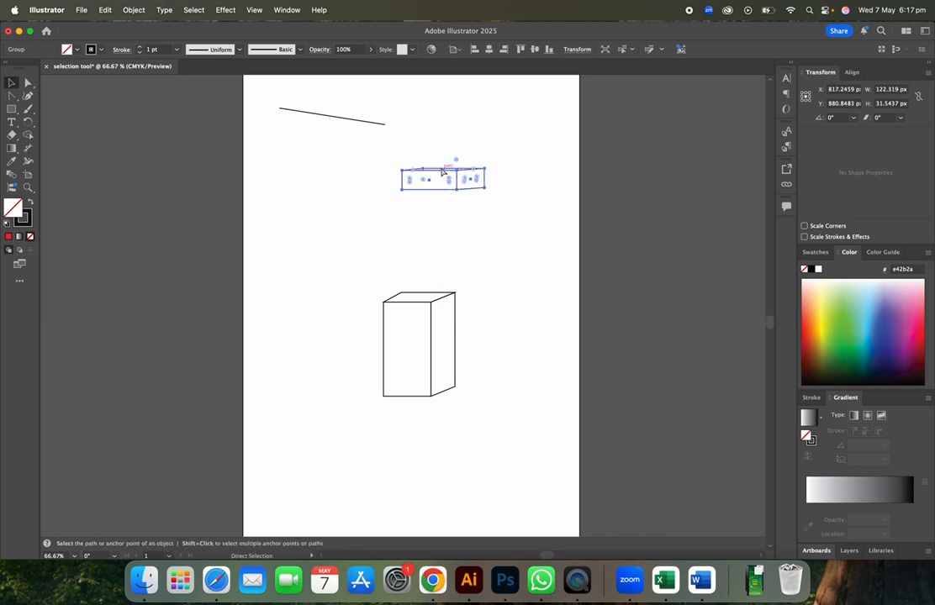
key(super+z)
key(v)
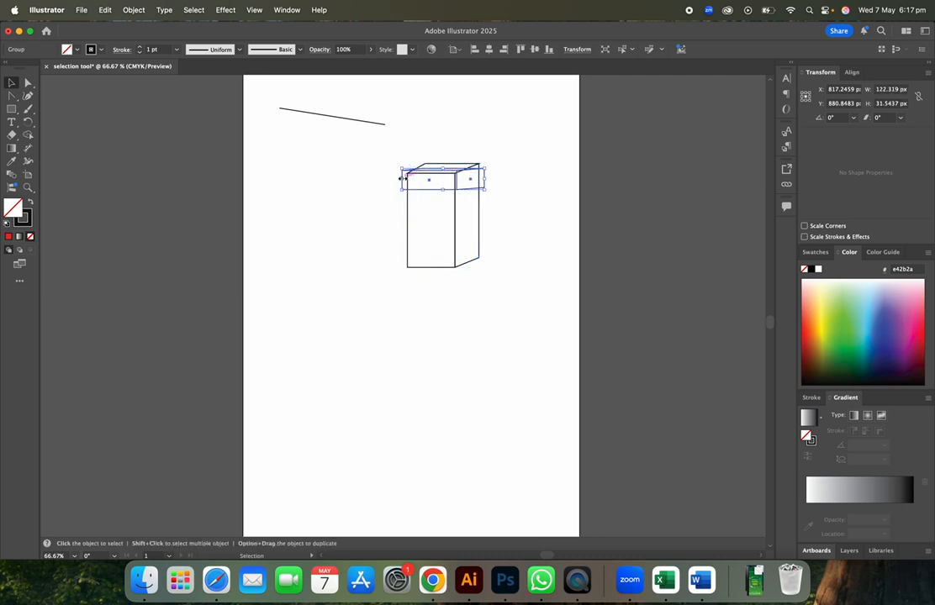
Undo the placing and flattening of the lid, back to the full-height lower box
click(402, 178)
drag(402, 178, 322, 401)
key(a)
key(super+z)
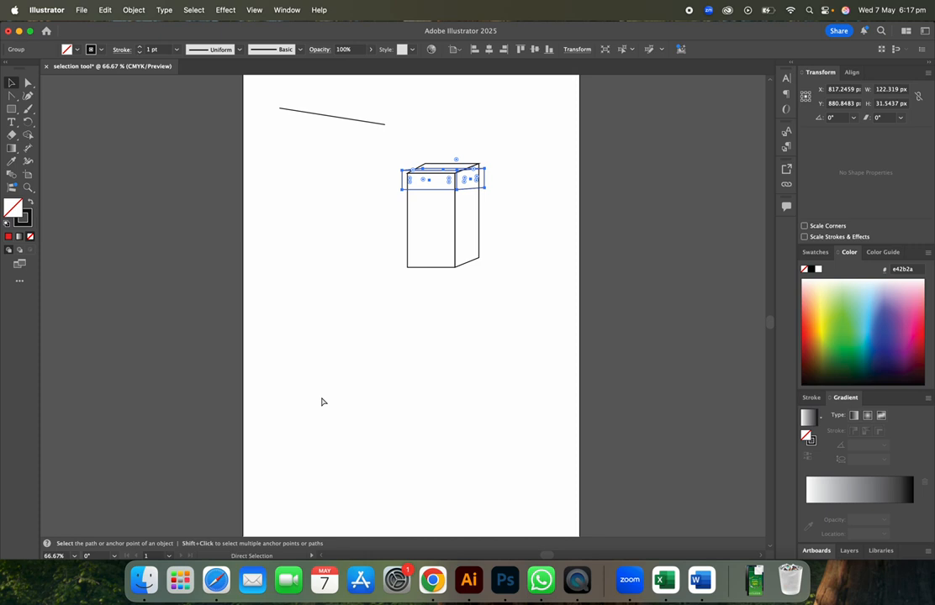
key(super+z)
key(super+z)
key(super+z)
key(super+z)
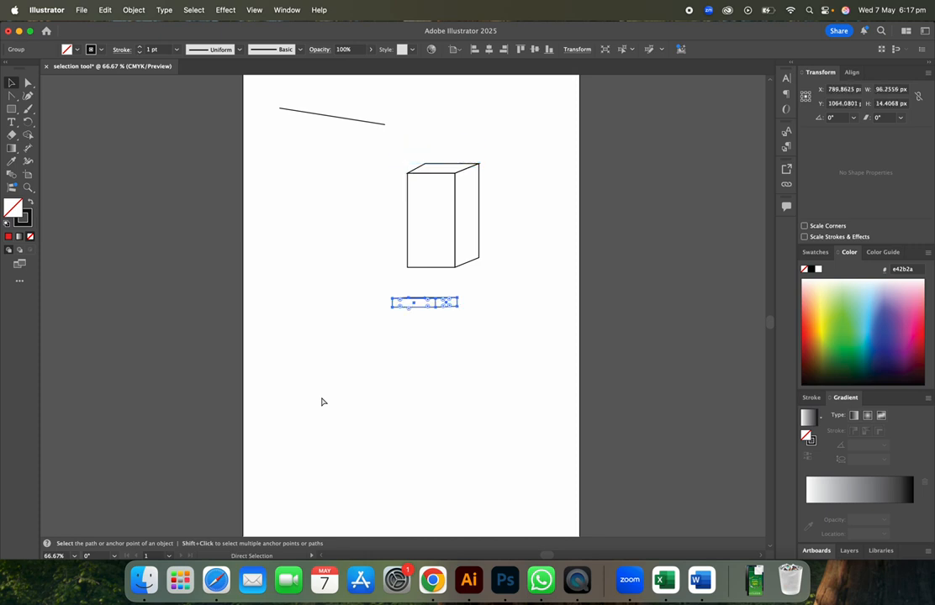
key(super+z)
key(v)
click(482, 376)
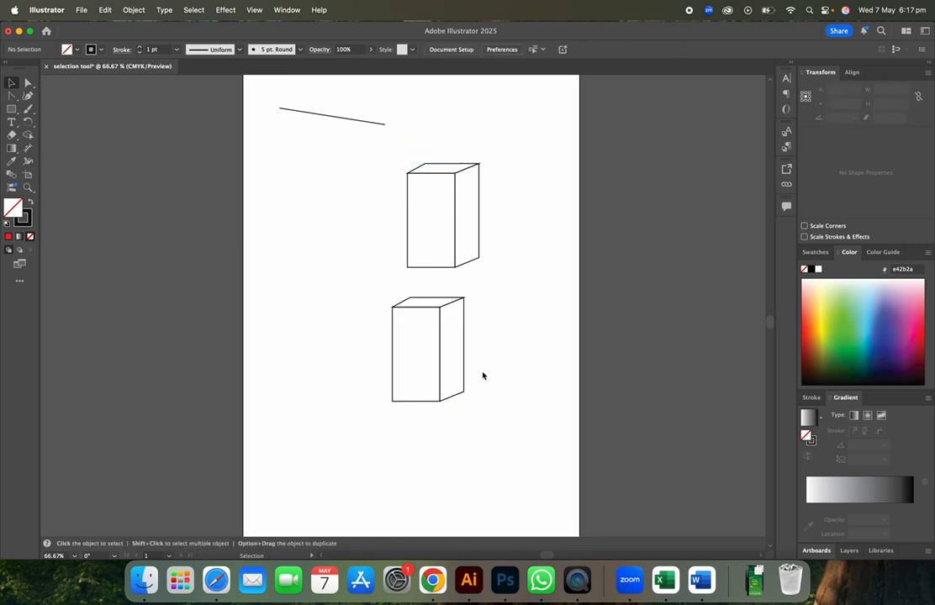
Select the lower box group and move it slightly upward, by about 18 px
click(427, 400)
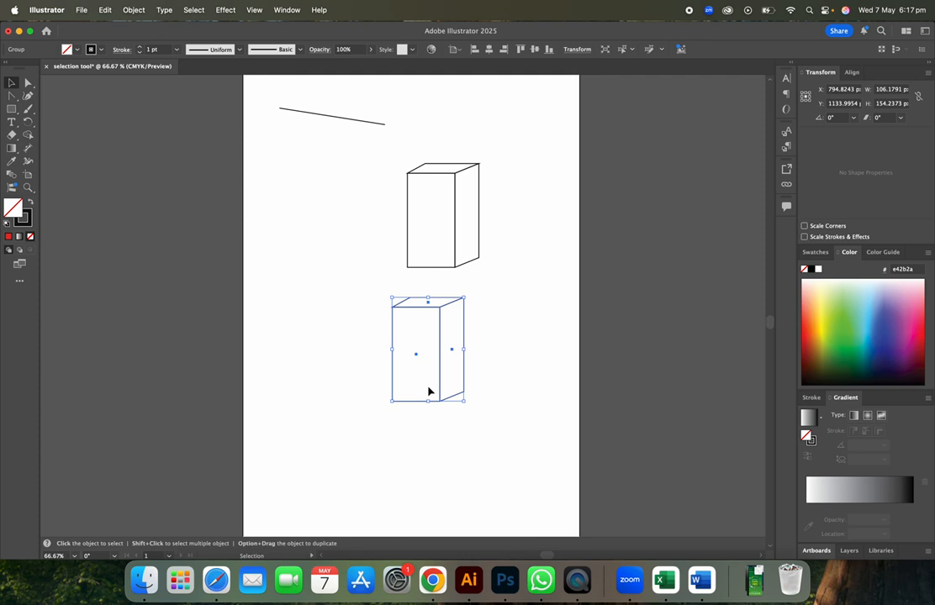
key(a)
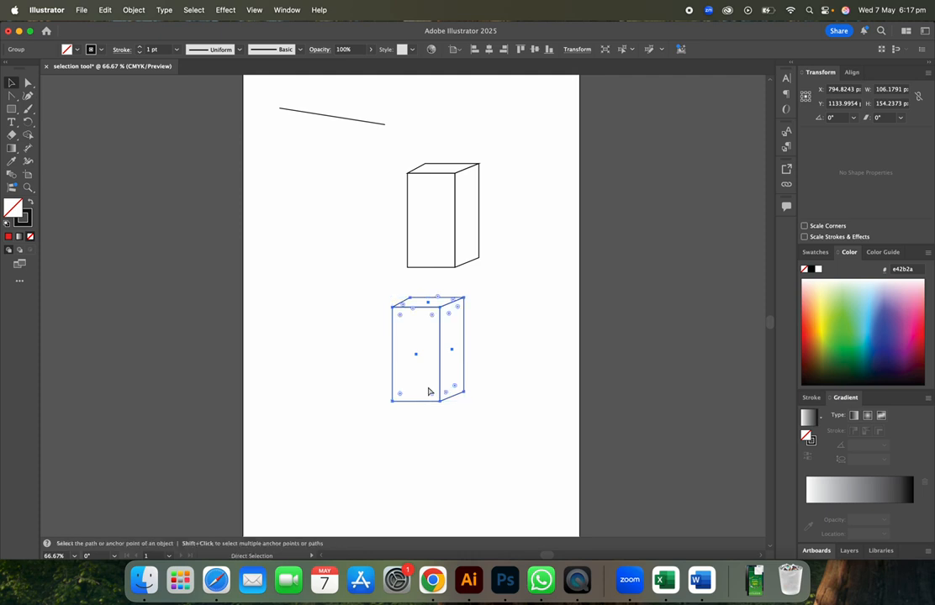
click(432, 428)
key(v)
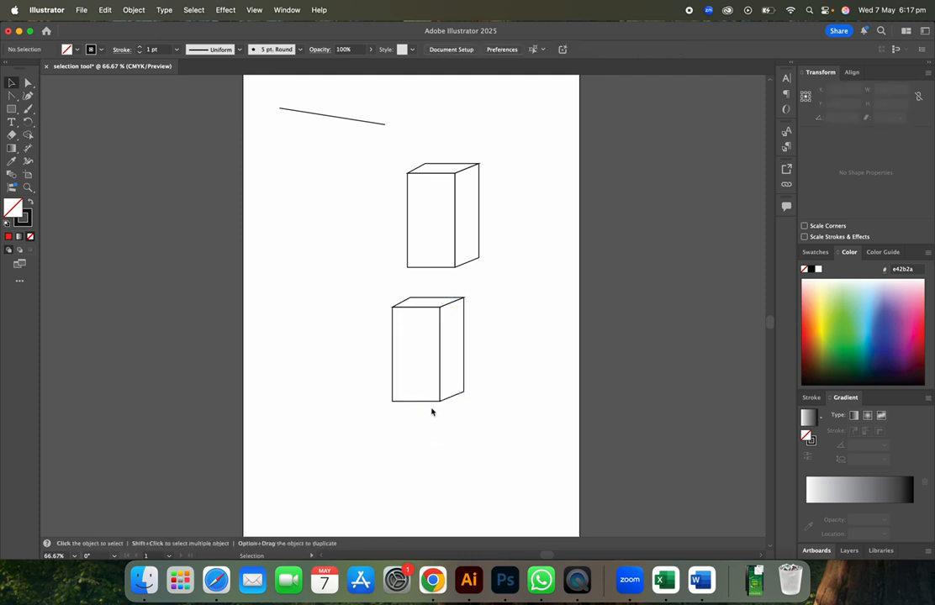
click(431, 405)
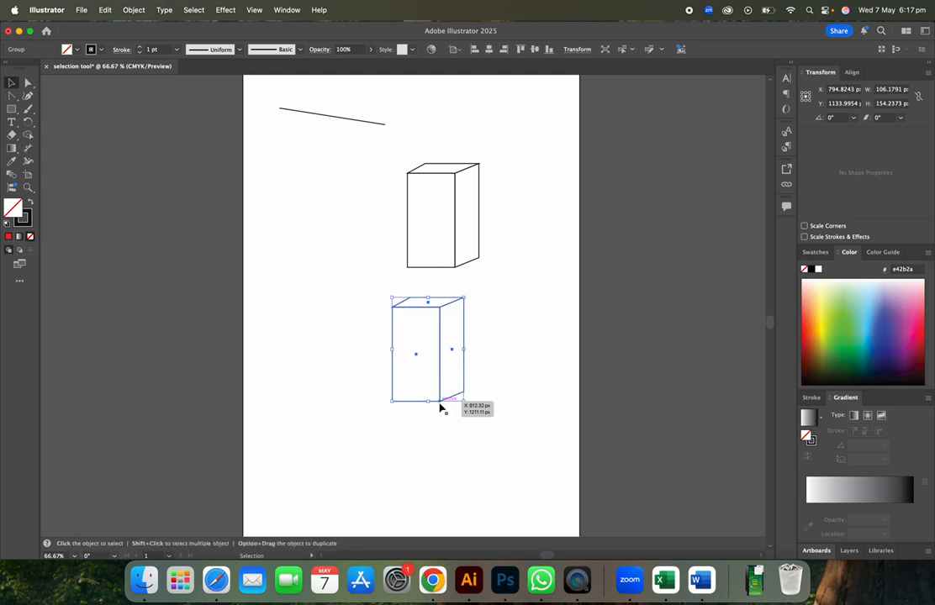
click(434, 420)
drag(430, 401, 429, 392)
click(501, 436)
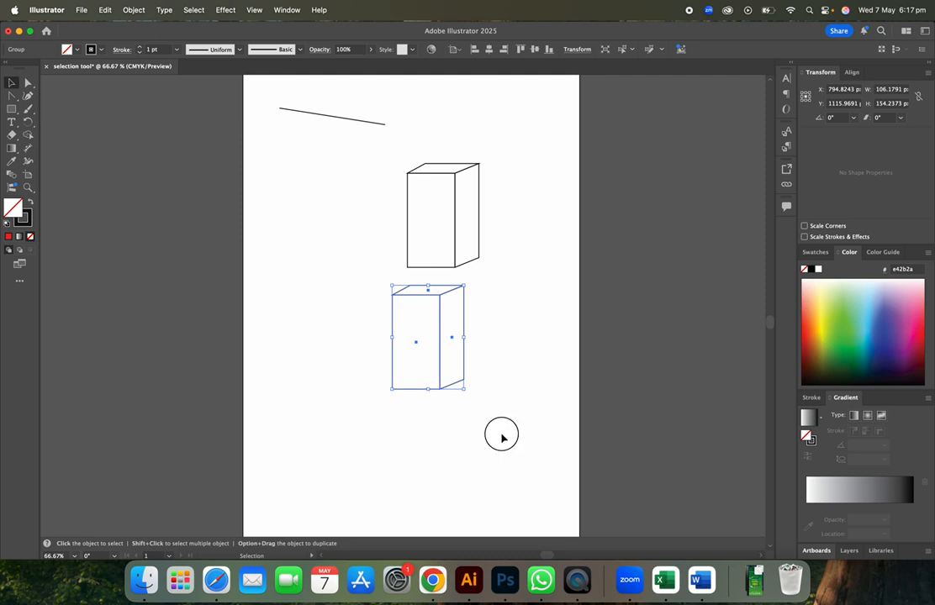
Undo back through the box moves and groupings to the overlapping, ungrouped duplicate box
key(super+z)
key(super+z)
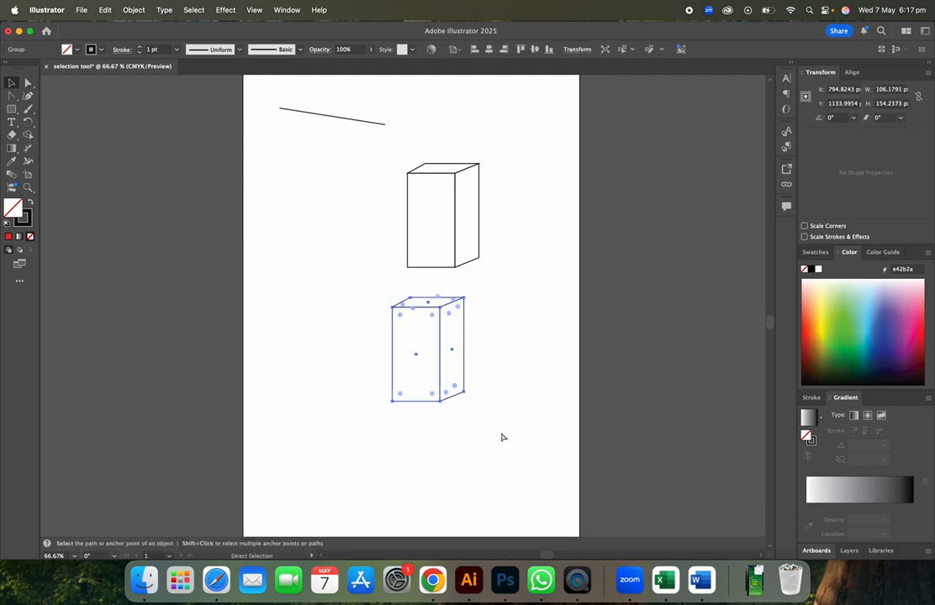
key(v)
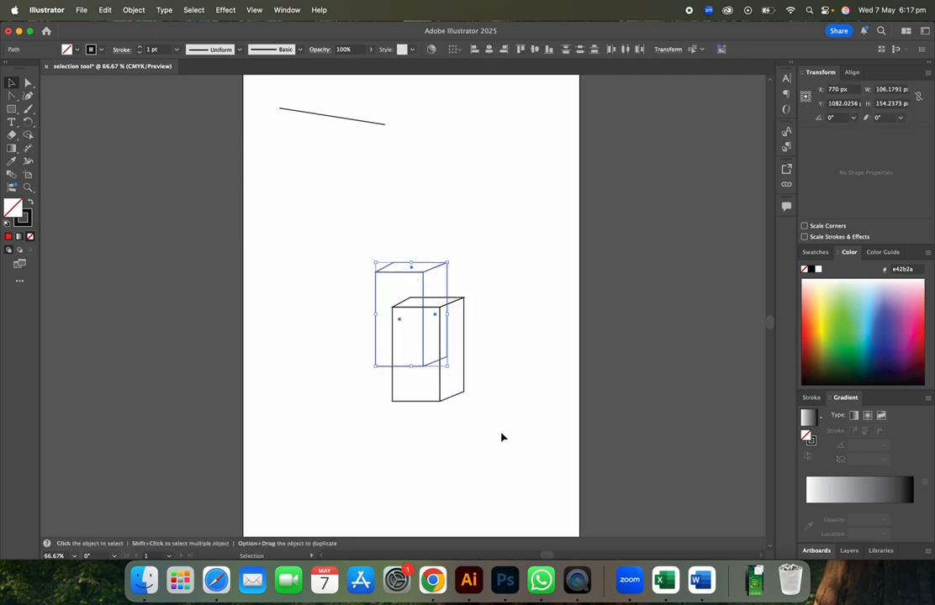
click(501, 437)
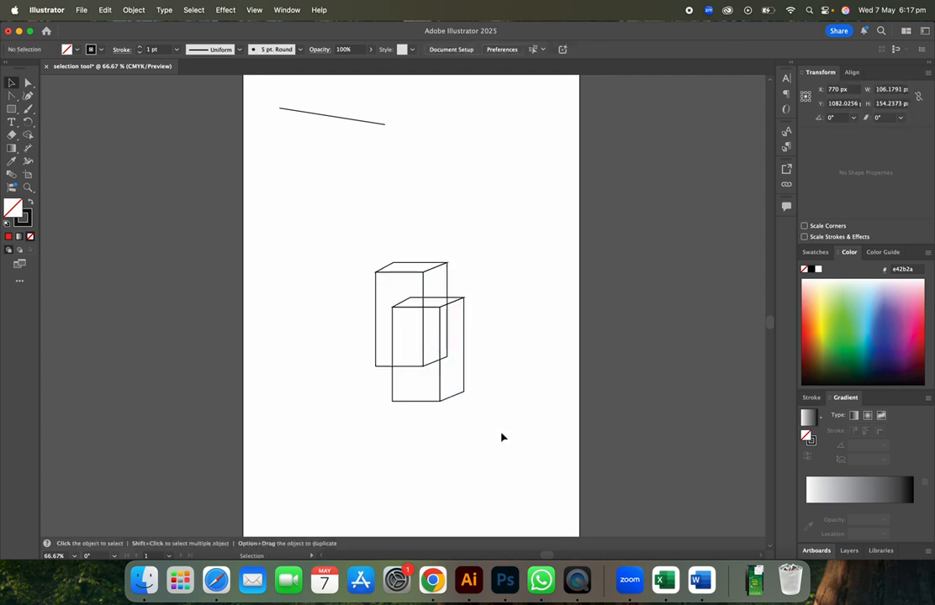
Move the three faces of the upper-left duplicate up and to the right, clear of the other box, and group them
click(441, 393)
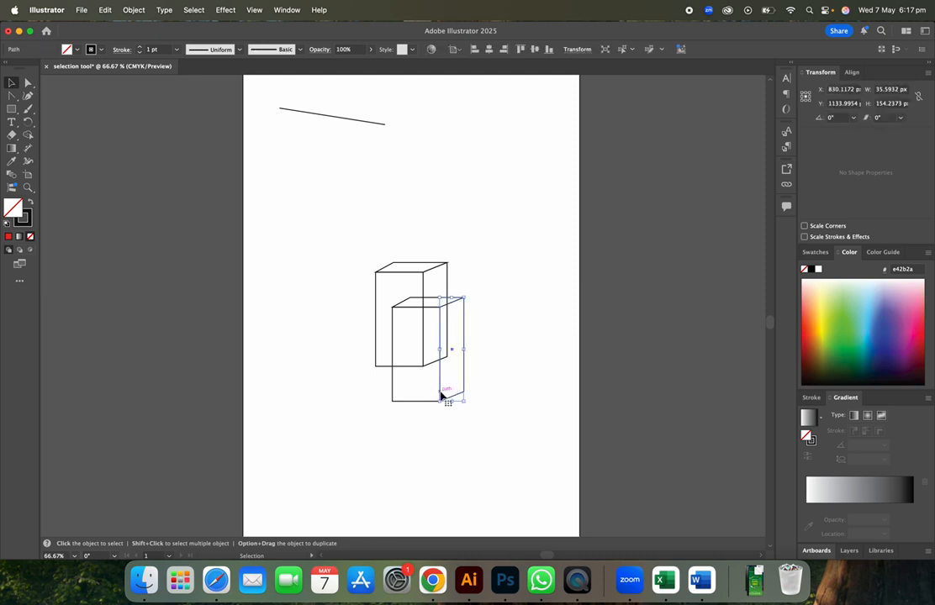
click(390, 272)
drag(413, 279, 451, 179)
key(super+g)
Shorten the lower box's front face to about 15 px high and its side face to the same lower edge
click(433, 402)
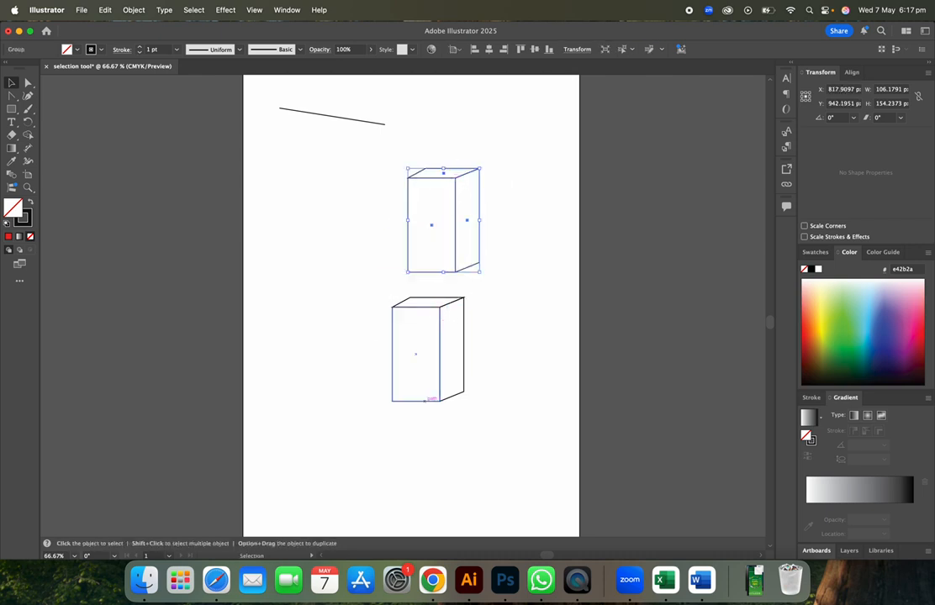
drag(418, 403, 425, 318)
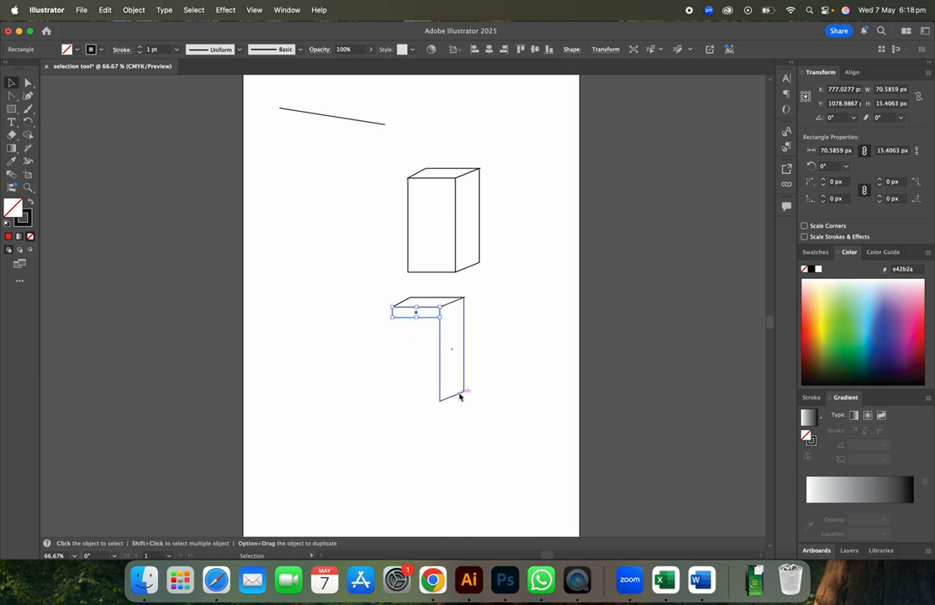
click(459, 397)
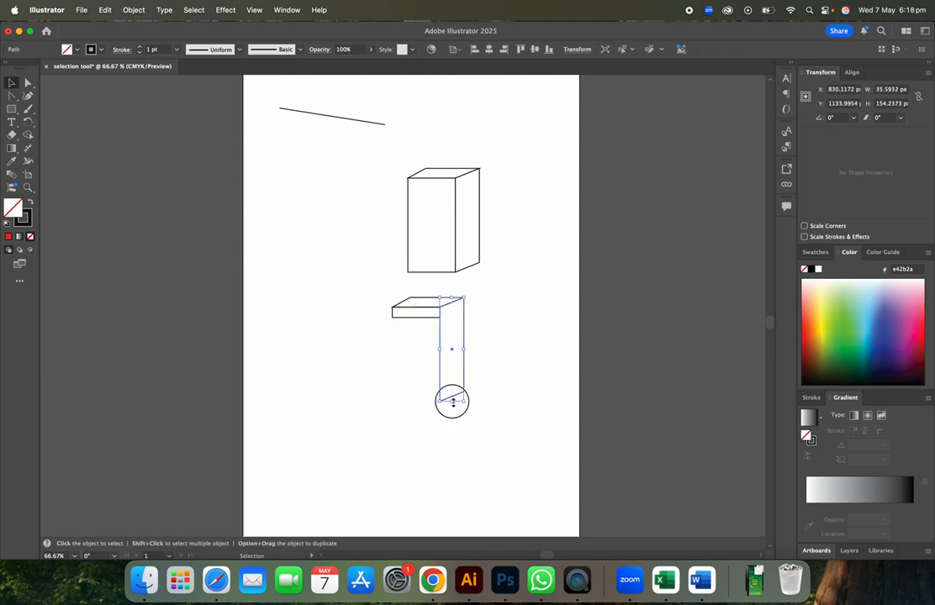
drag(452, 402, 455, 319)
click(505, 324)
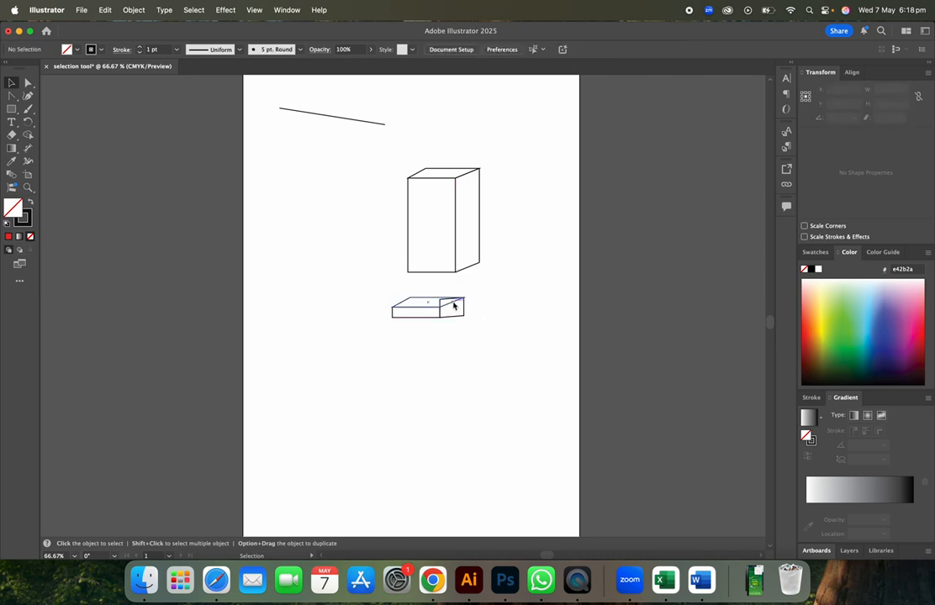
Reshape the lid's side face with the Direct Selection tool so its slanted edges run parallel and meet the front and top faces
click(28, 83)
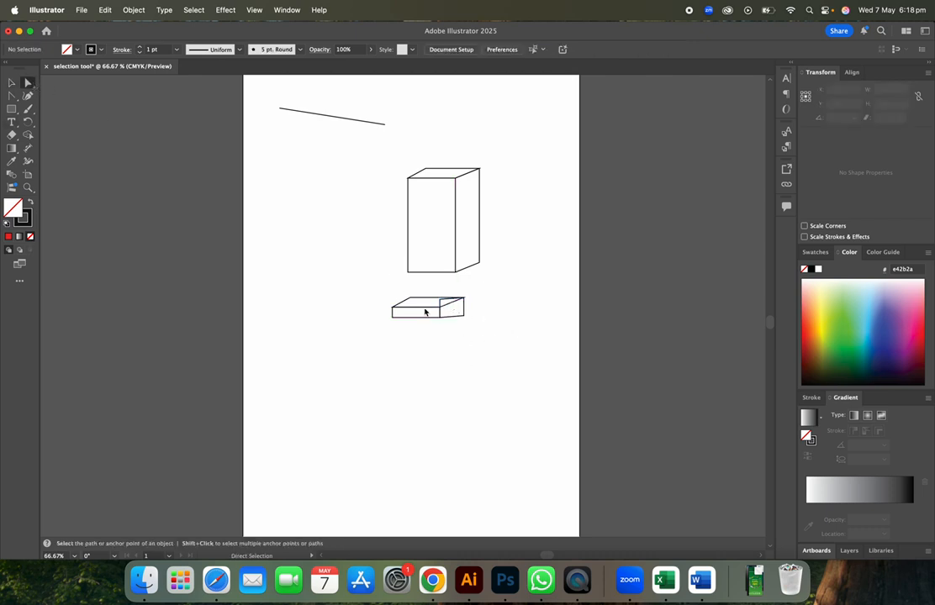
drag(440, 306, 466, 311)
click(460, 316)
click(469, 367)
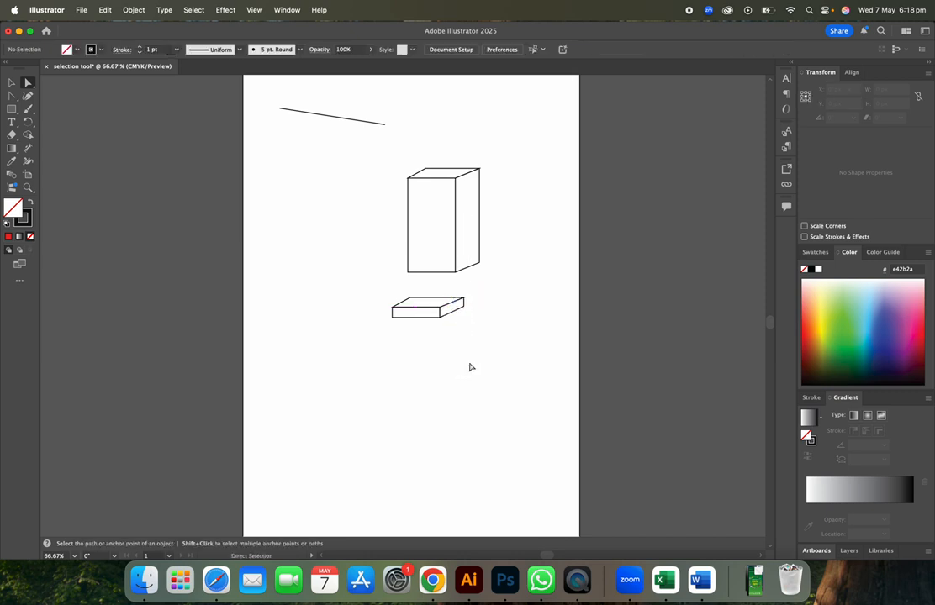
Place the three lid faces over the top of the tall box and undo their slight enlargement
click(13, 84)
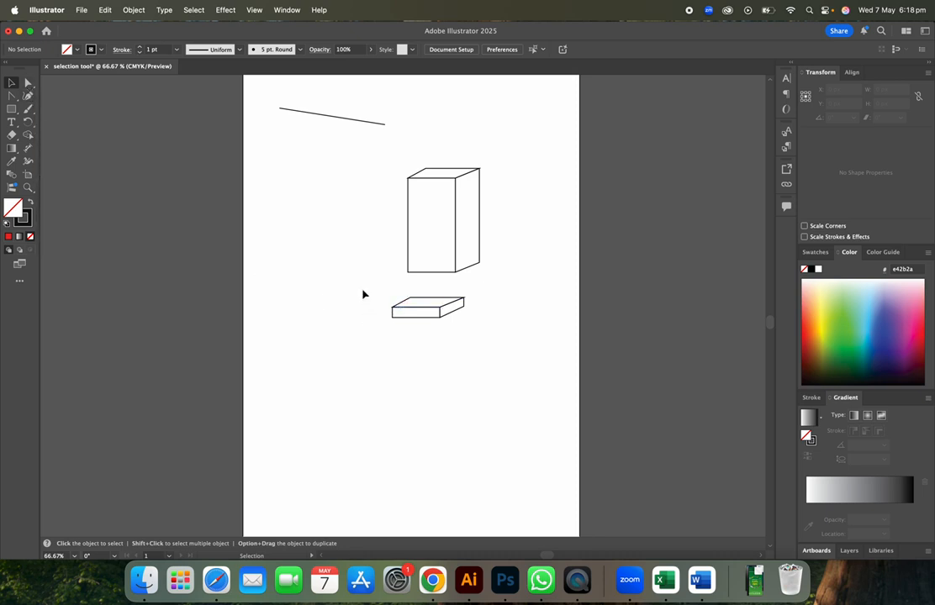
drag(363, 294, 480, 349)
drag(442, 315, 458, 182)
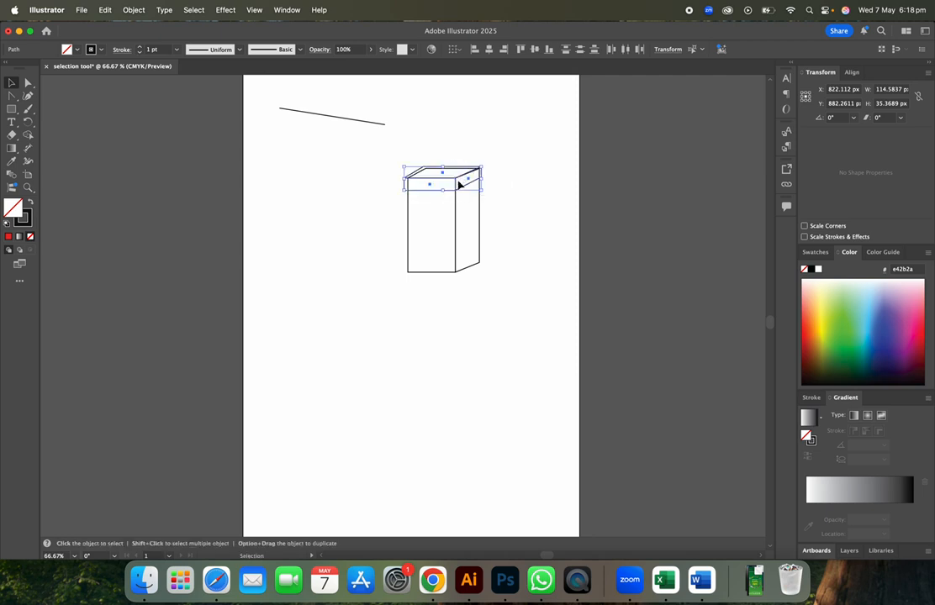
key(super+z)
key(super+z)
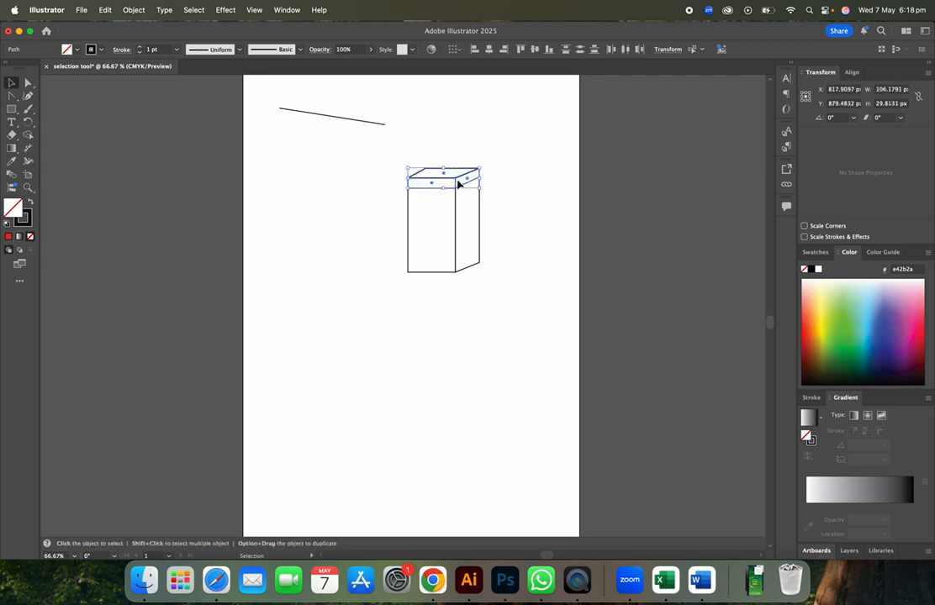
click(571, 250)
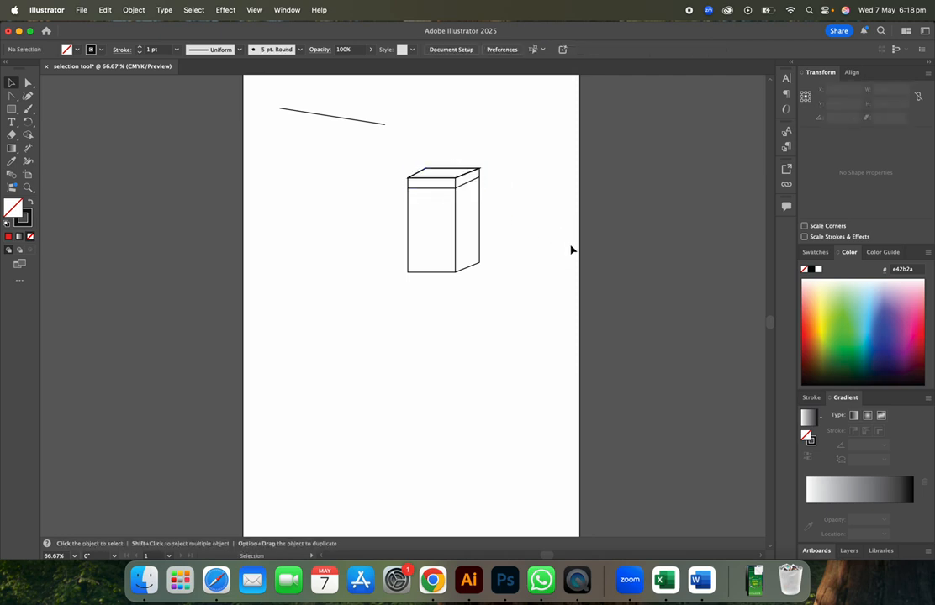
click(409, 263)
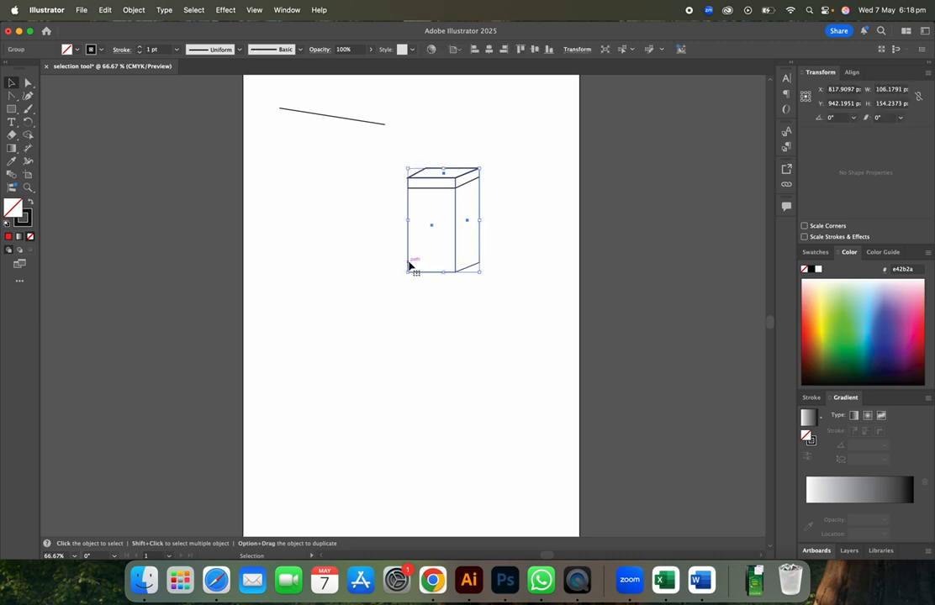
click(385, 256)
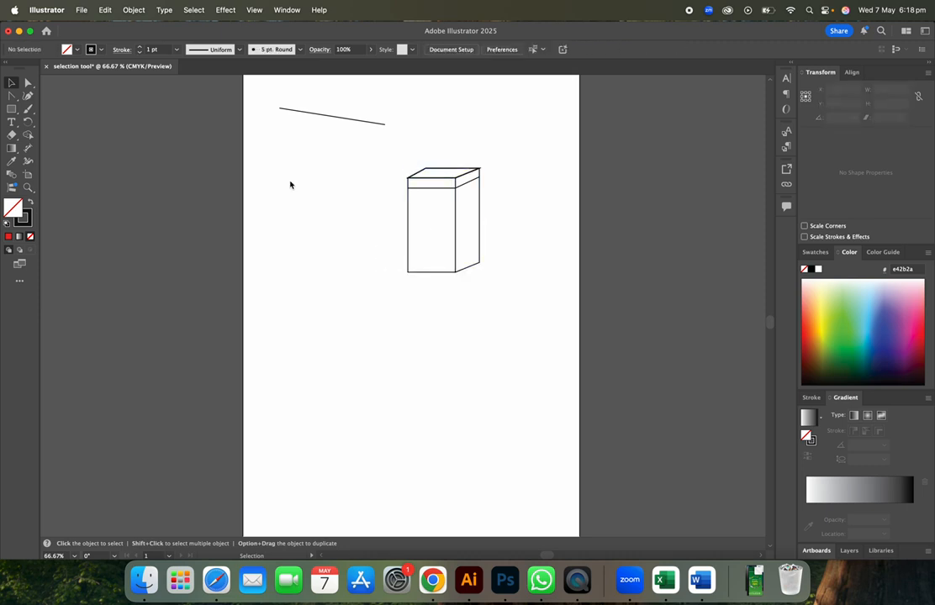
Draw a circle about 164 px in diameter below and to the left of the box with the Ellipse tool
click(28, 81)
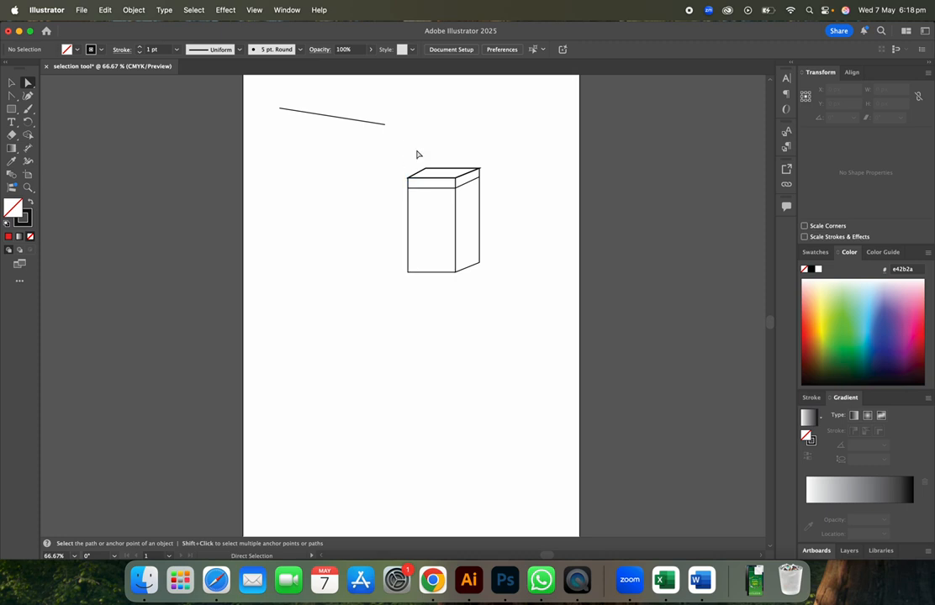
click(19, 102)
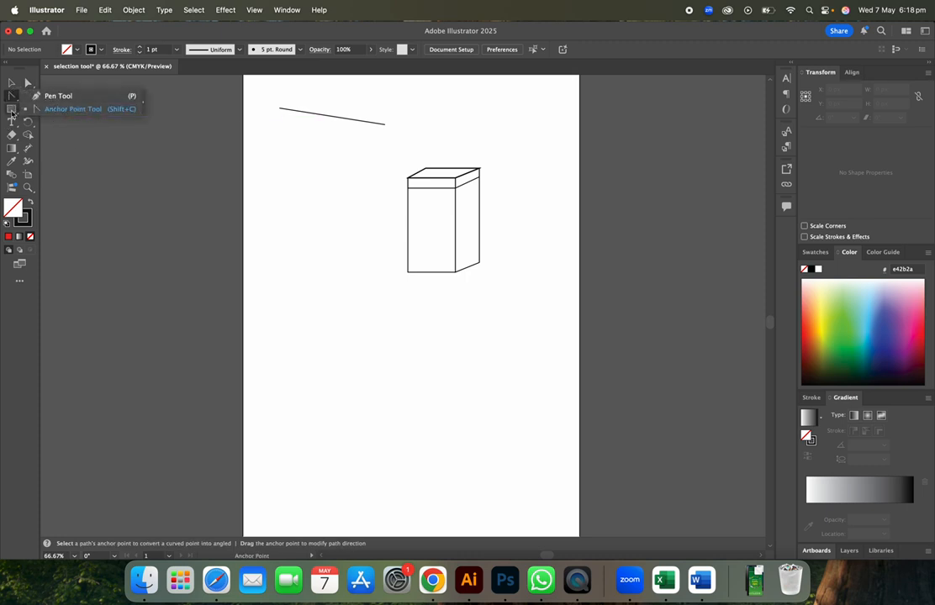
click(16, 113)
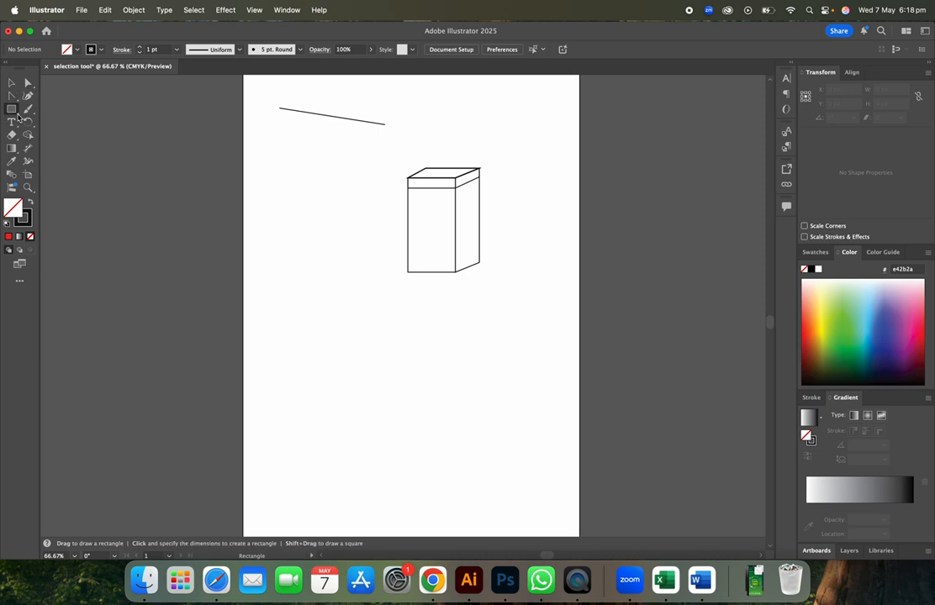
click(12, 108)
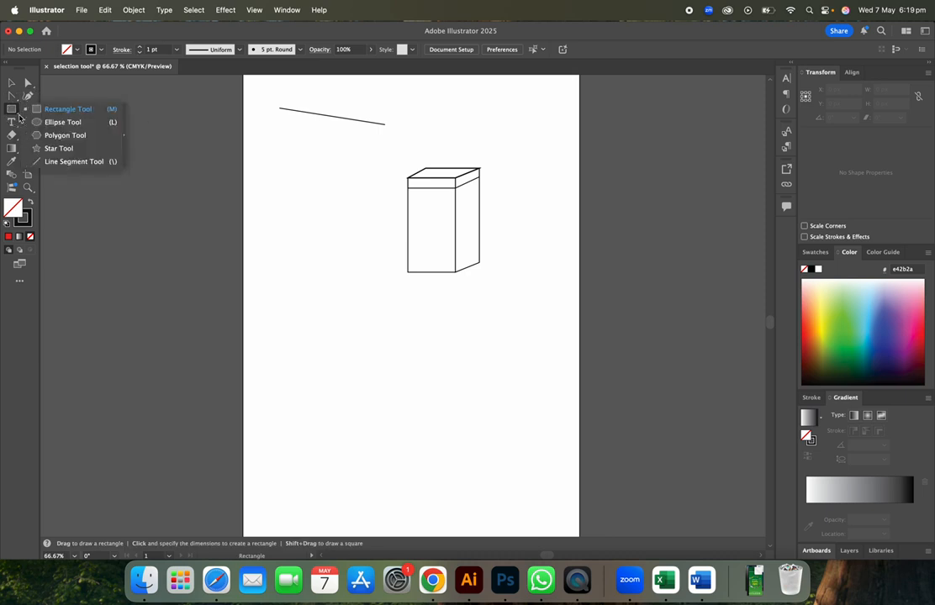
click(62, 122)
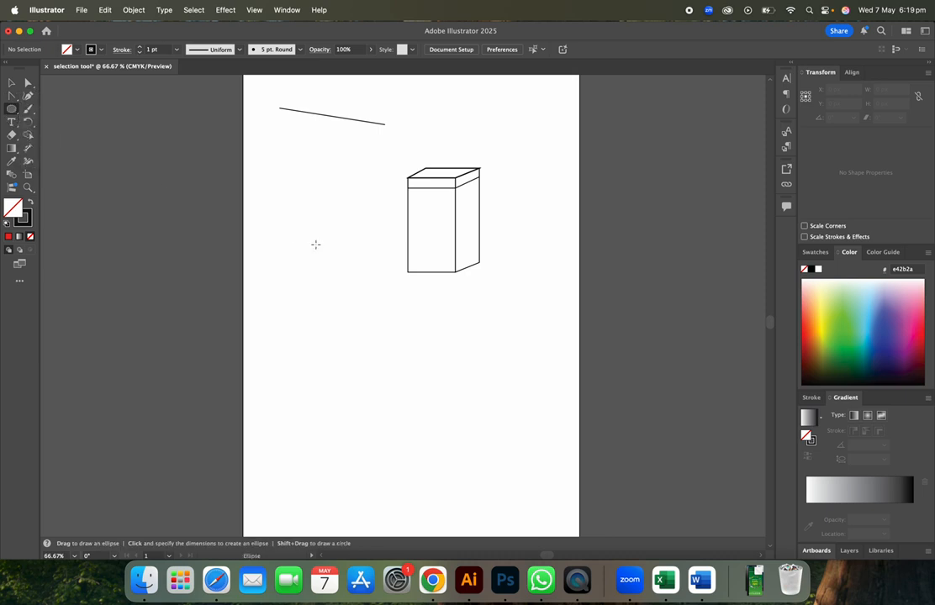
drag(290, 262, 400, 370)
Fill the circle with the bright green 69f90d
double_click(13, 208)
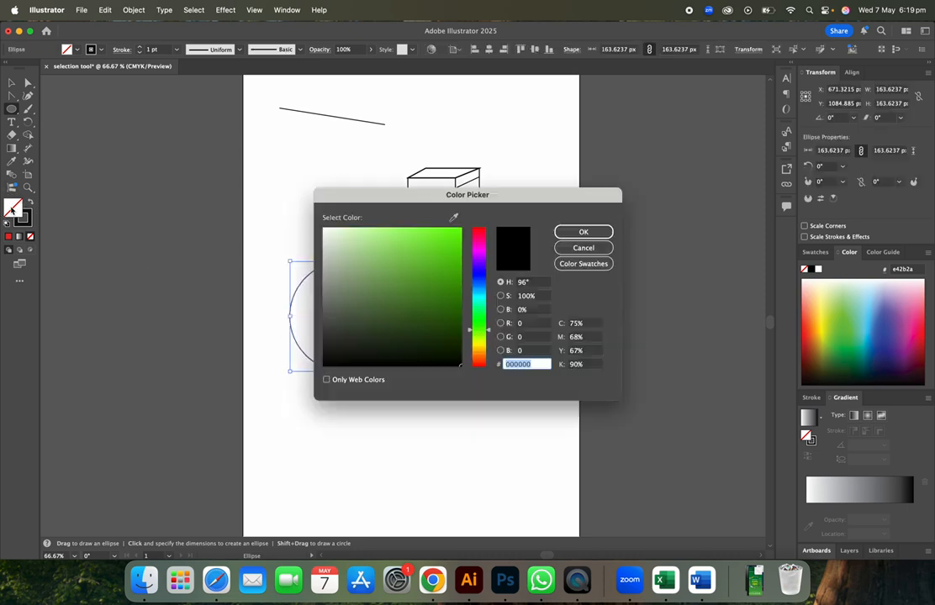
click(445, 243)
click(593, 232)
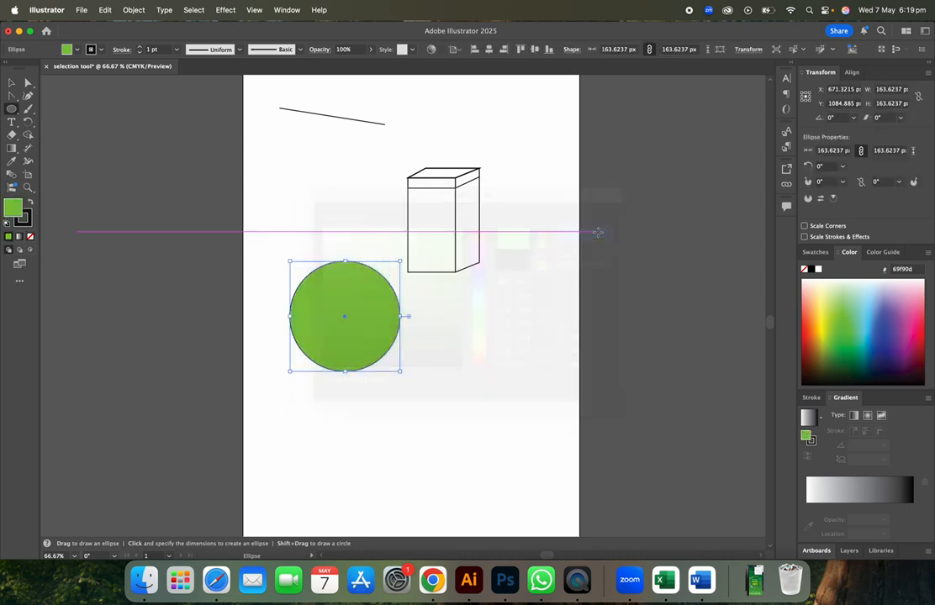
Try to bend the circle's upper-left segment inward with the Anchor Point tool and undo it
click(12, 107)
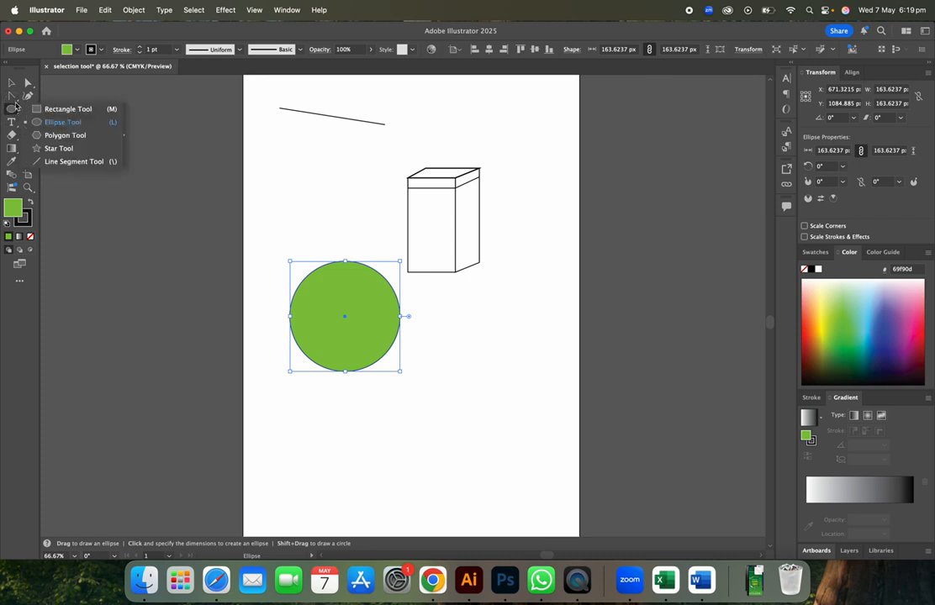
click(12, 98)
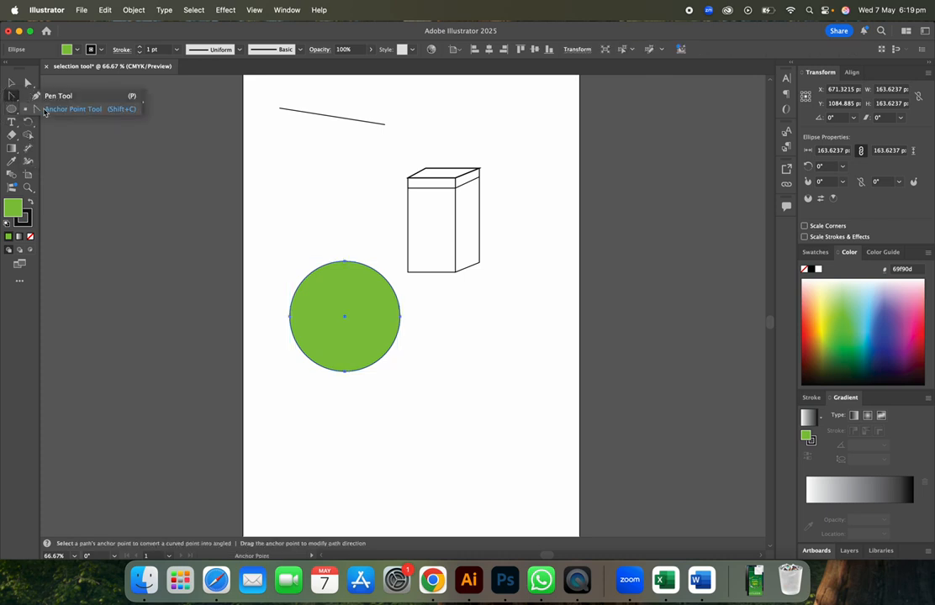
click(48, 112)
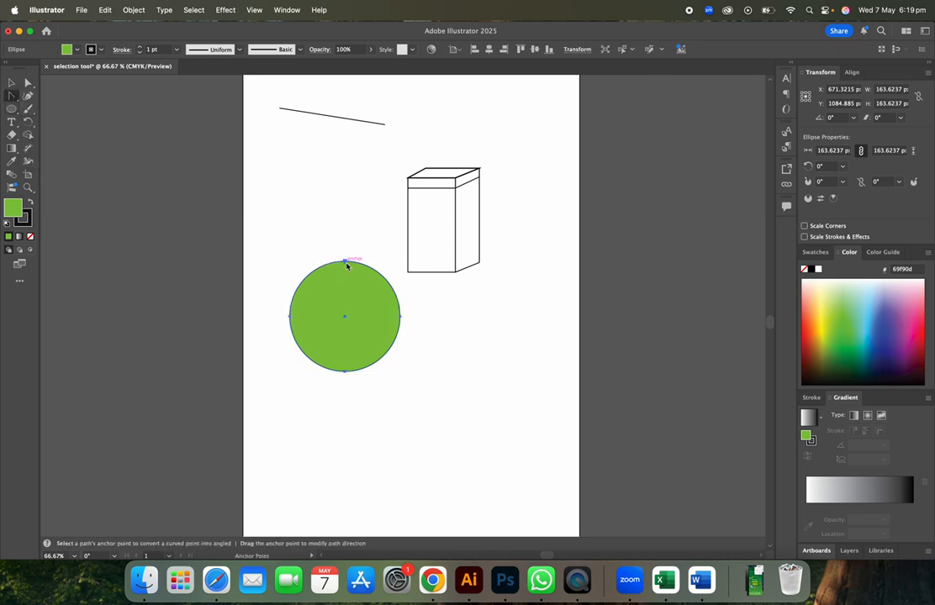
drag(308, 273, 333, 298)
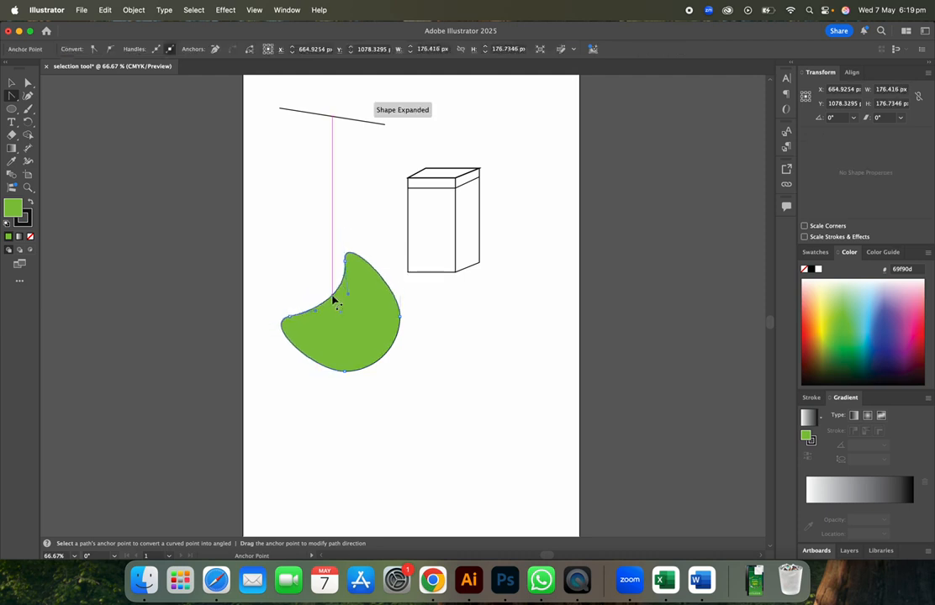
key(super+z)
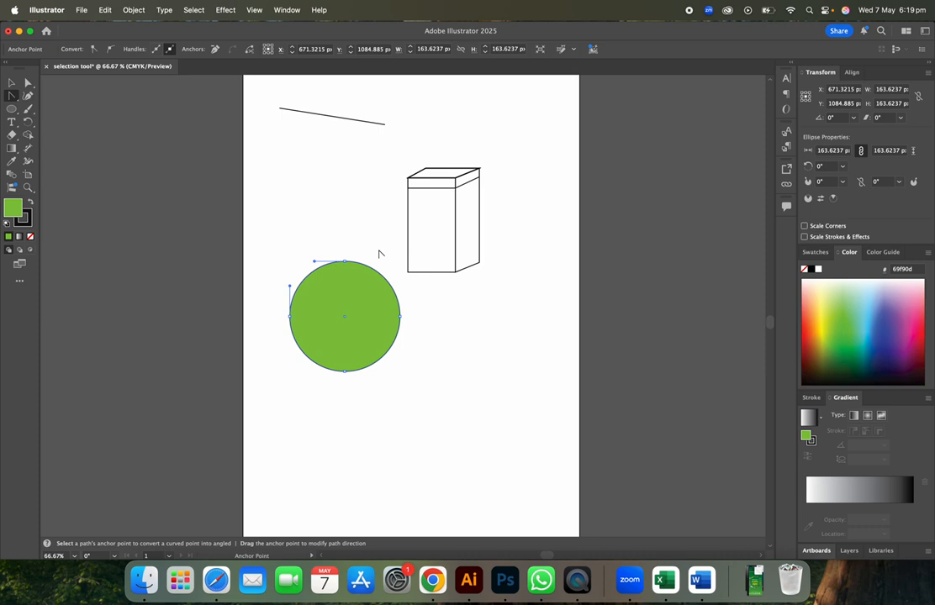
Convert all four anchor points of the circle to corners with the Anchor Point tool, forming a diamond, and deselect it
click(346, 263)
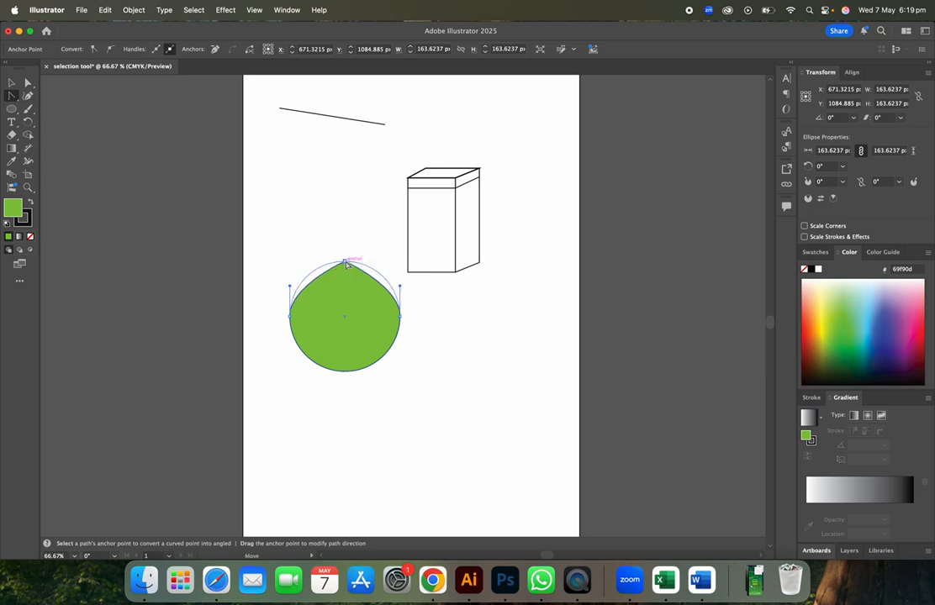
click(400, 316)
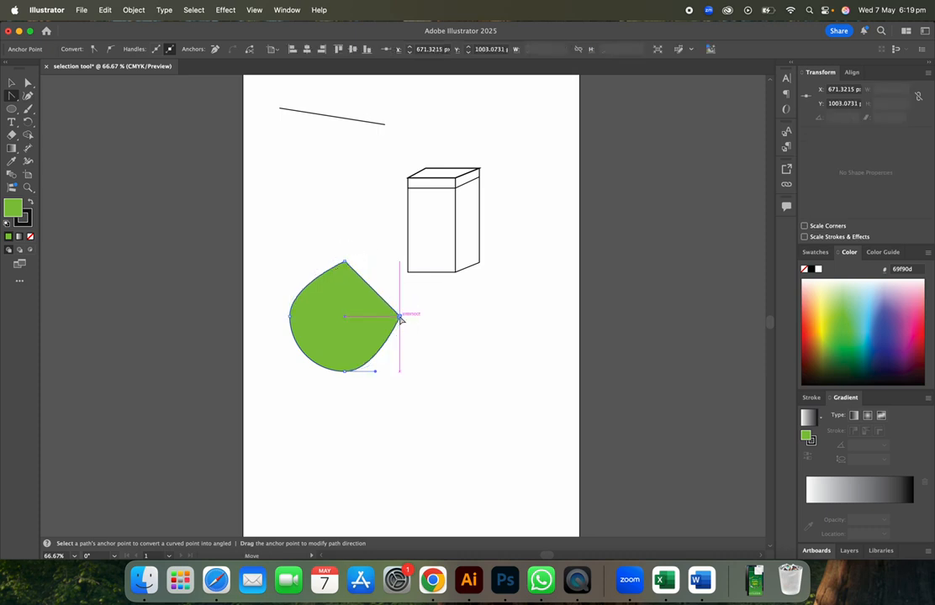
click(344, 370)
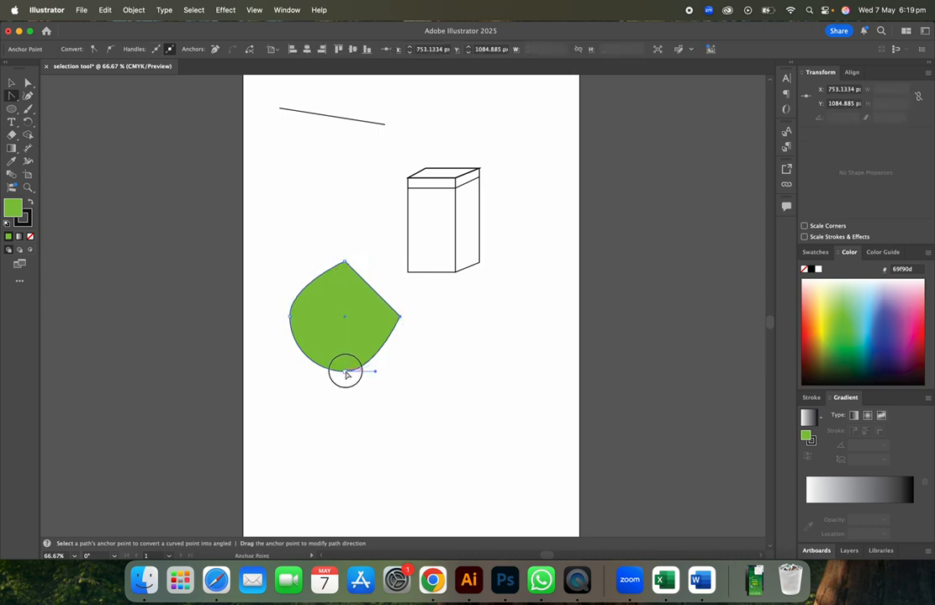
click(290, 316)
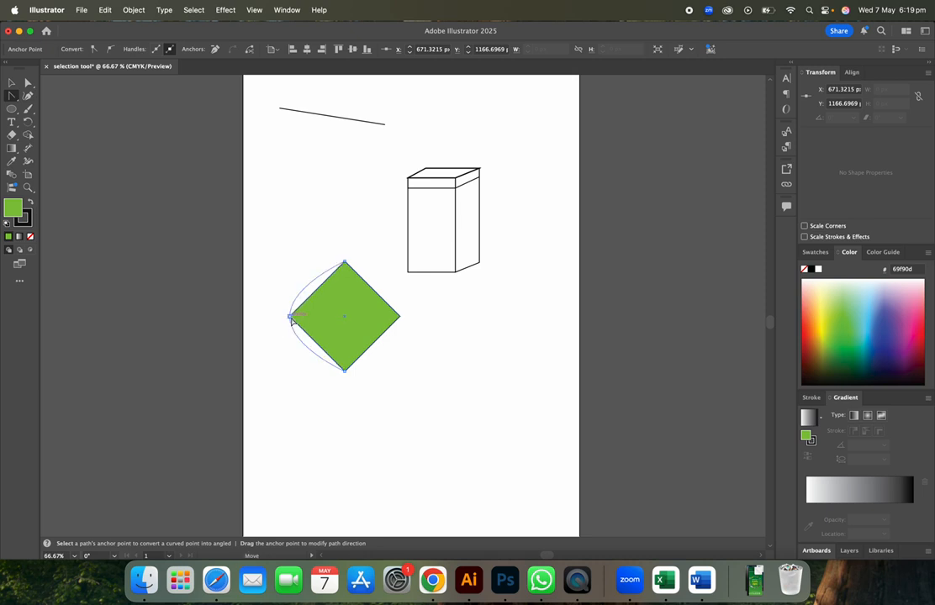
click(15, 83)
click(311, 212)
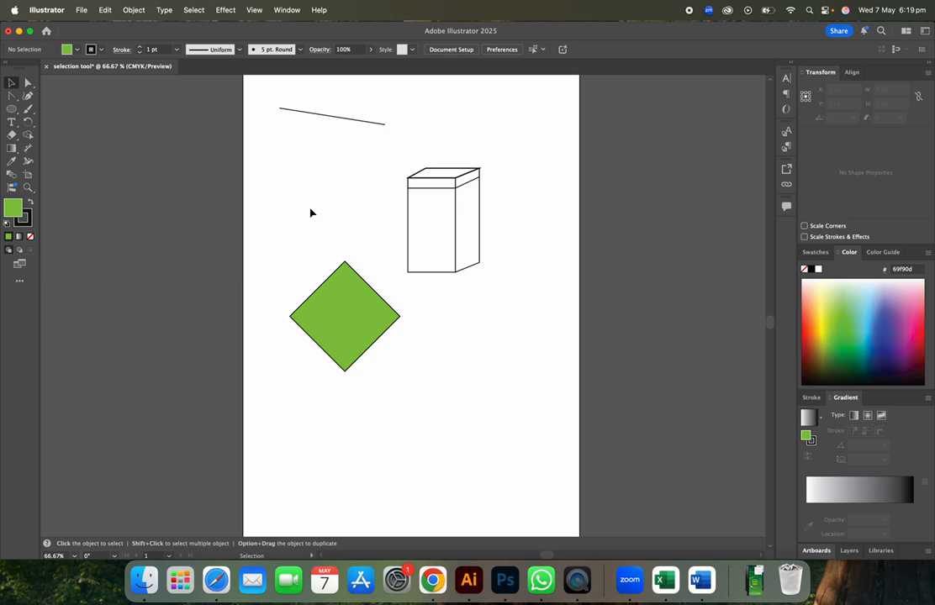
Draw a green rectangle about 148 by 134 px below and to the right of the diamond
click(16, 98)
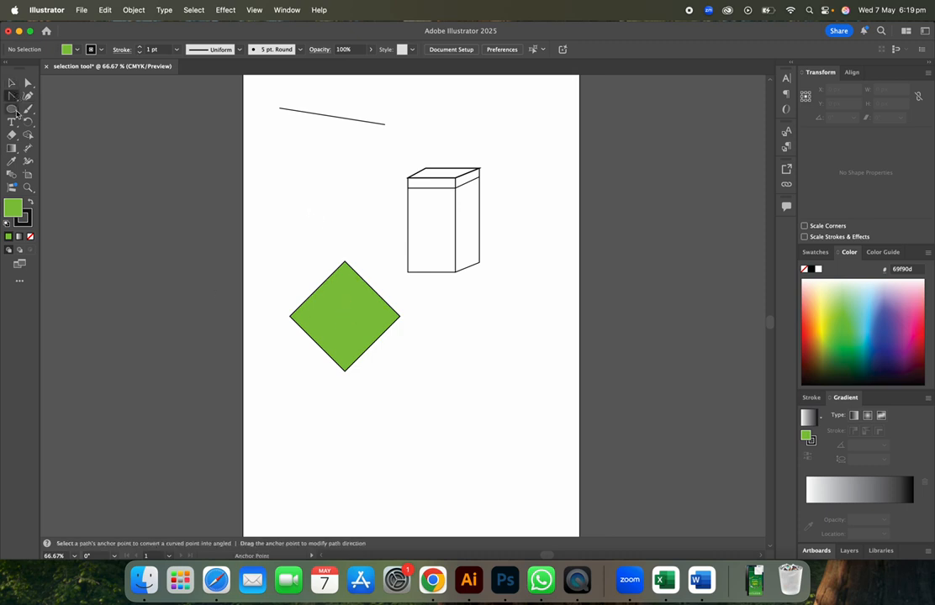
click(13, 109)
click(67, 106)
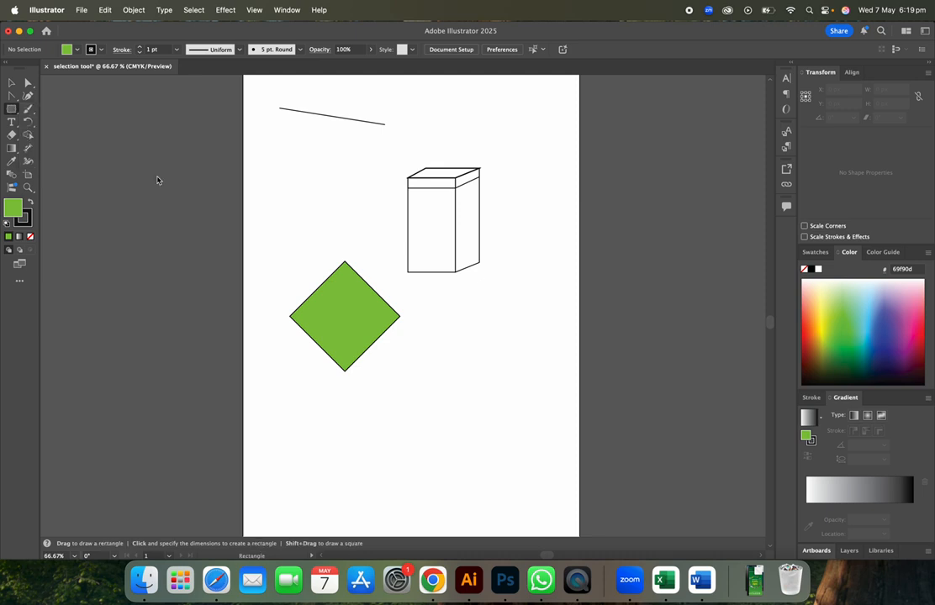
drag(438, 349, 538, 438)
Pull curve handles out of the new rectangle's upper-left corner, down and to the left, with the Anchor Point tool
click(12, 98)
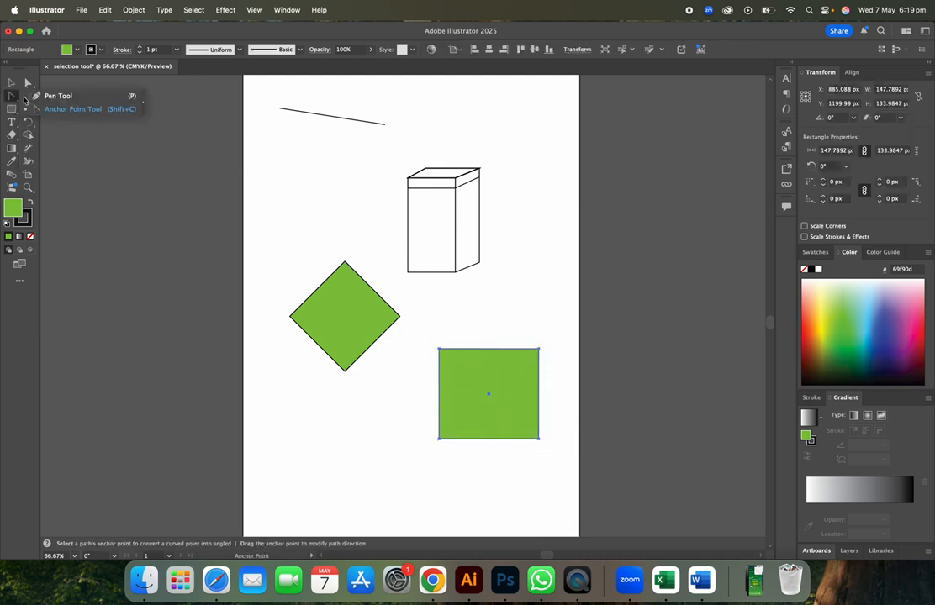
click(52, 109)
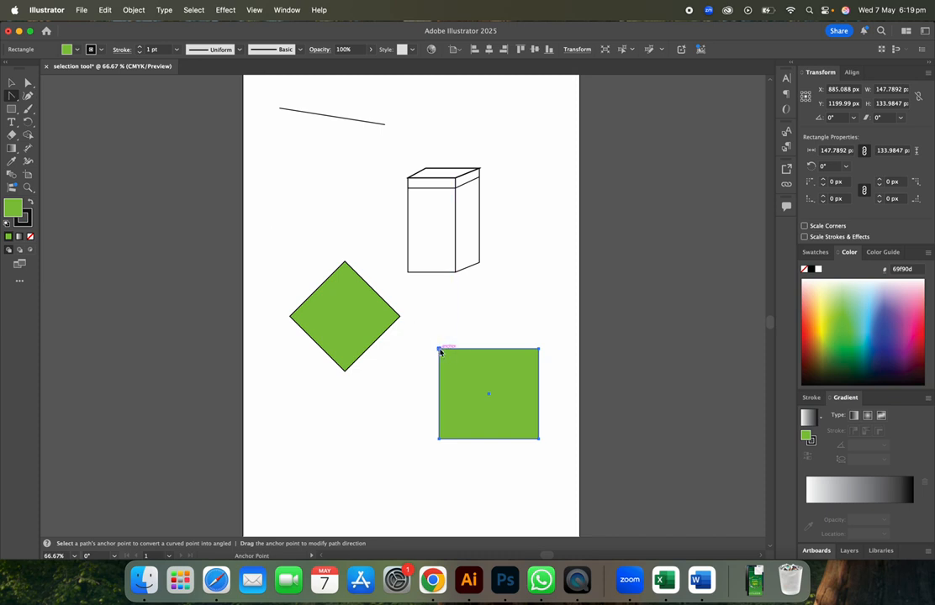
drag(438, 349, 401, 391)
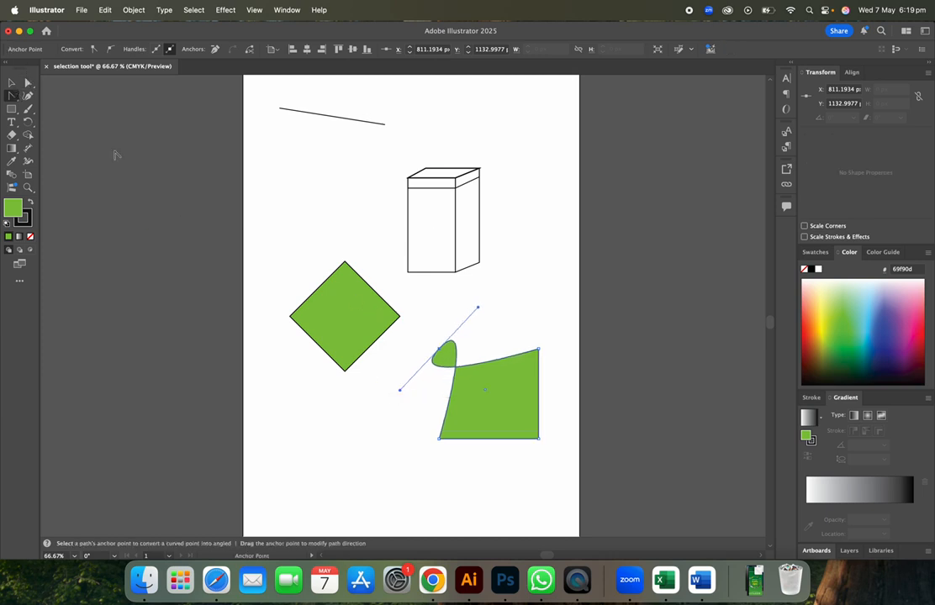
Shift the diamond slightly to the right and move its left corner up and inward with the Direct Selection tool
click(29, 84)
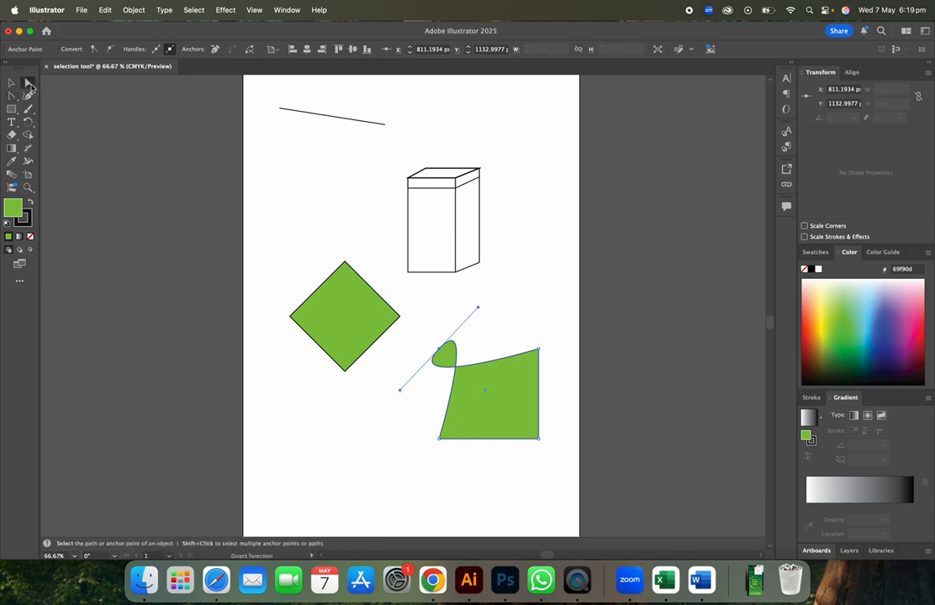
click(316, 323)
click(291, 317)
drag(291, 316, 322, 301)
click(316, 317)
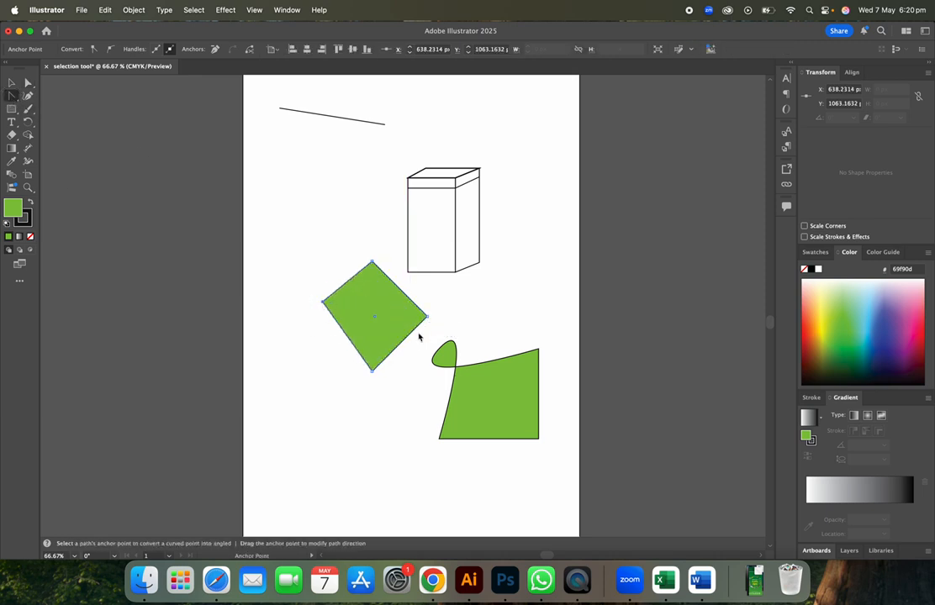
Pull a long curve handle from the looped shape's upper-right corner, down and to the left, with the Anchor Point tool
click(538, 351)
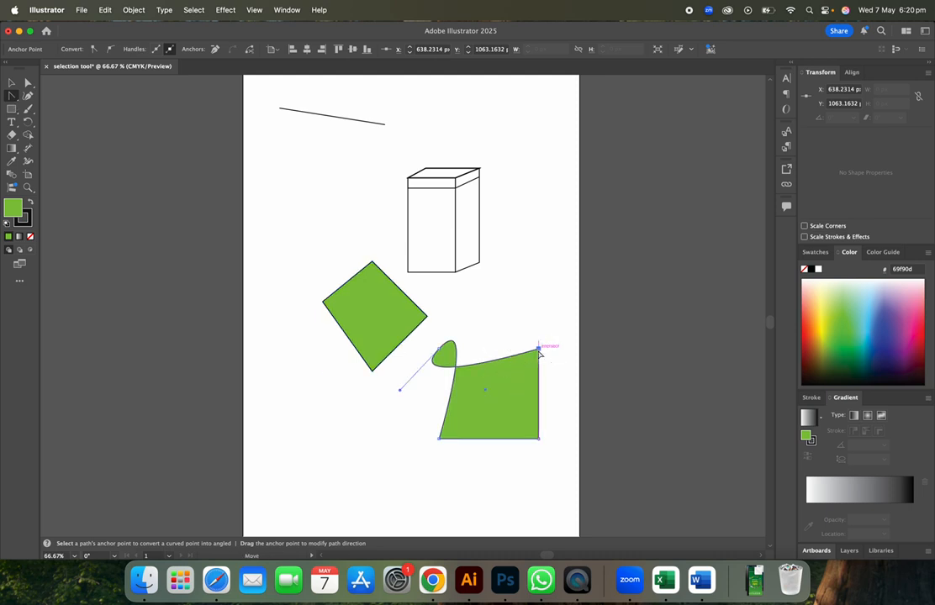
drag(538, 350, 411, 413)
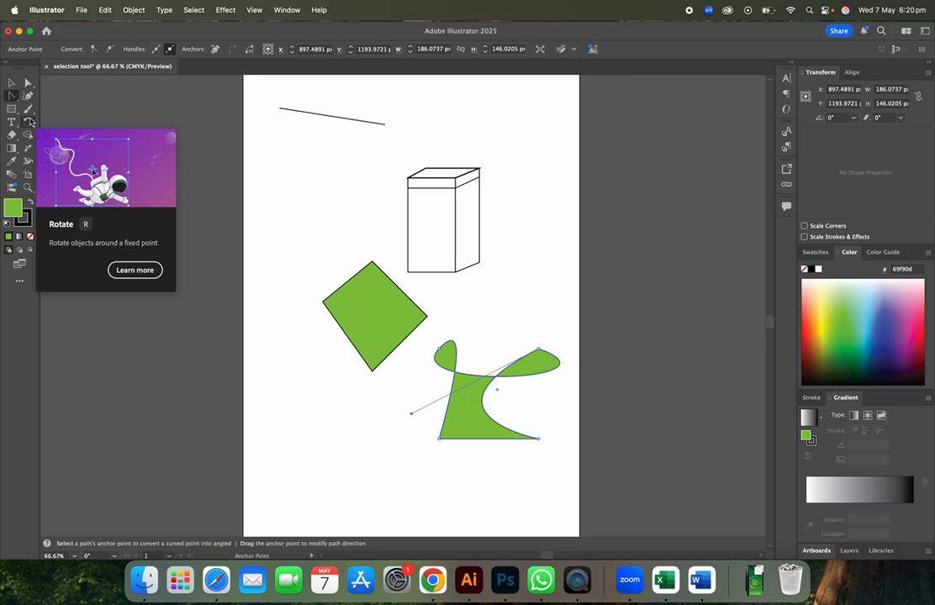
Draw a tall green rectangle about 112 by 192 px above and to the left of the diamond
click(12, 108)
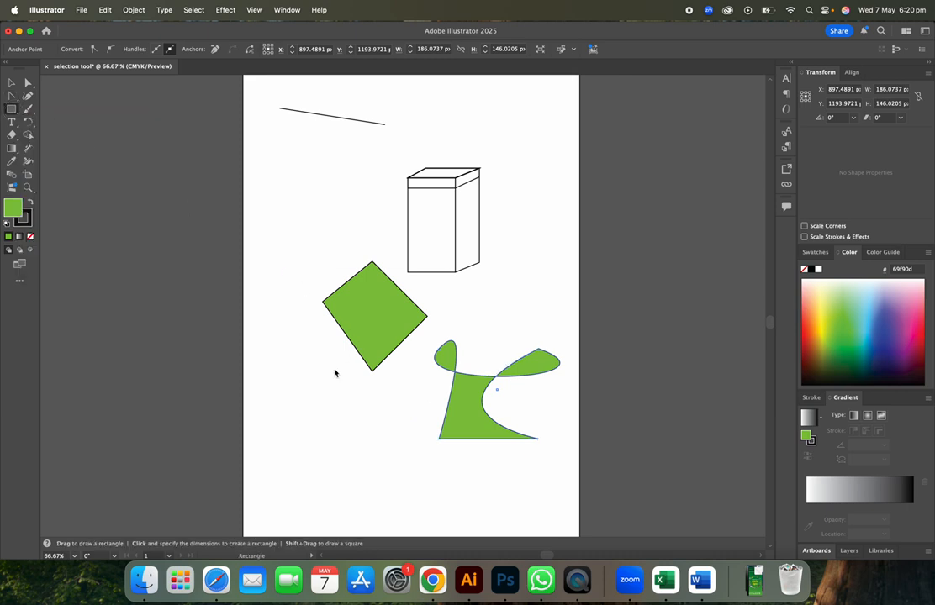
right_click(12, 111)
click(65, 111)
mouse_move(265, 148)
mouse_down()
mouse_move(280, 221)
mouse_move(324, 284)
mouse_move(341, 276)
mouse_up()
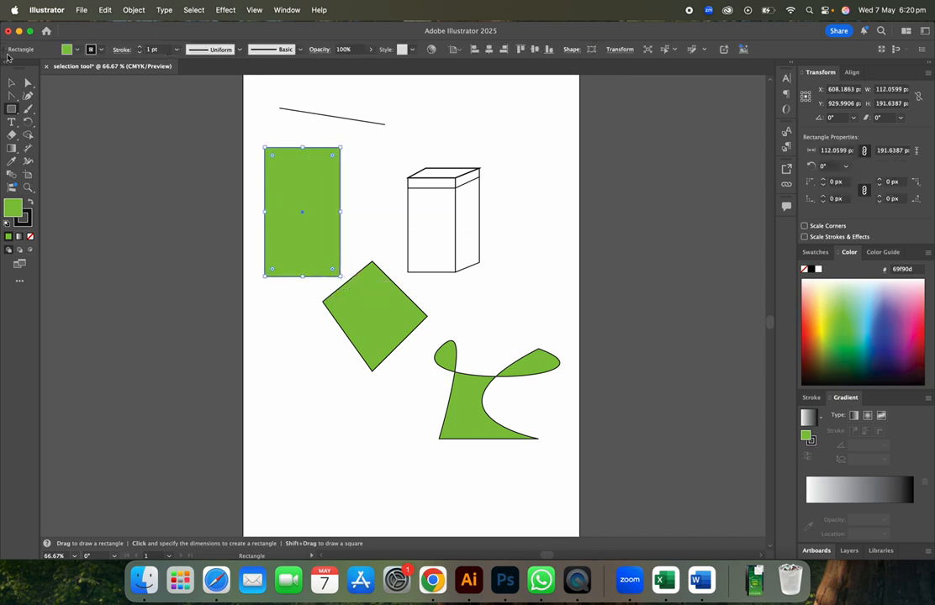
Try to shift the tall rectangle's top edge upward with the Direct Selection tool and undo it
click(27, 82)
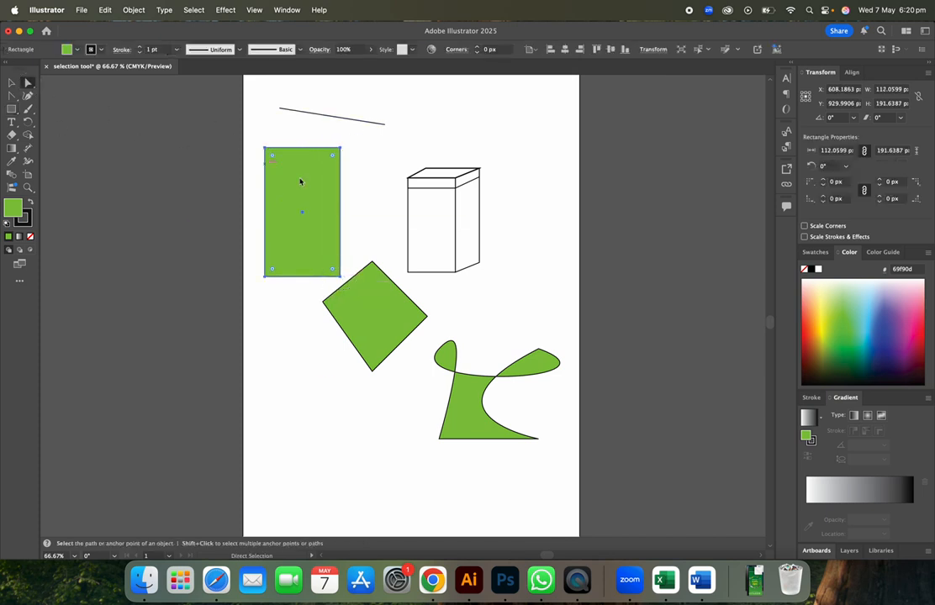
drag(251, 136, 358, 171)
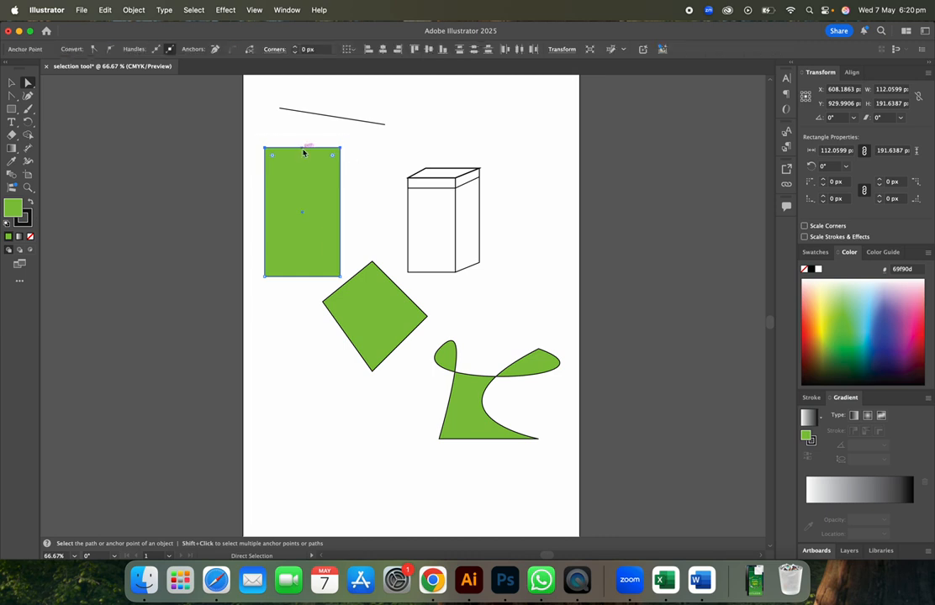
mouse_move(303, 151)
mouse_down()
mouse_move(302, 135)
mouse_move(300, 144)
mouse_up()
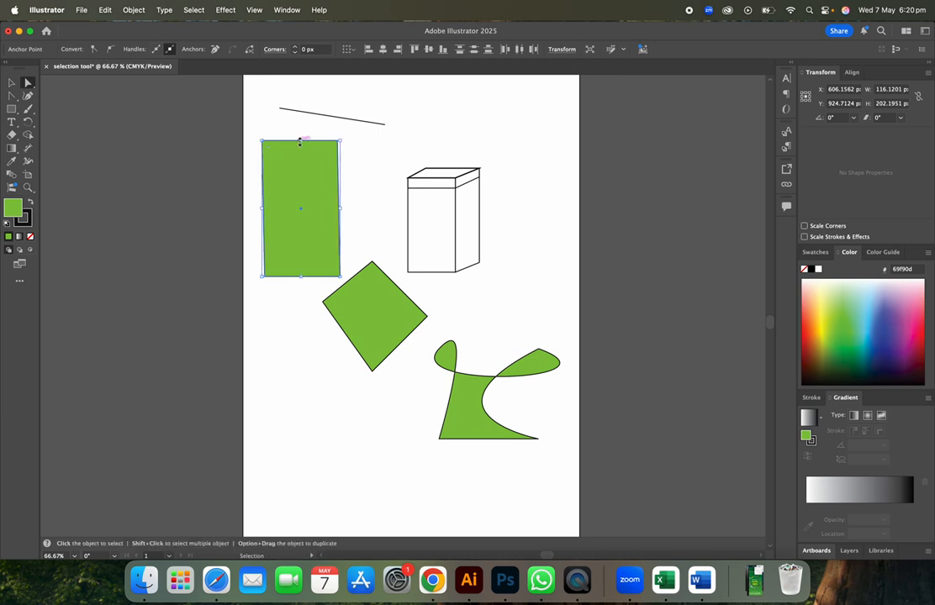
key(super+z)
Bend the tall rectangle's top edge upward into an arch with the Anchor Point tool, making the shape about 235 px high
click(14, 97)
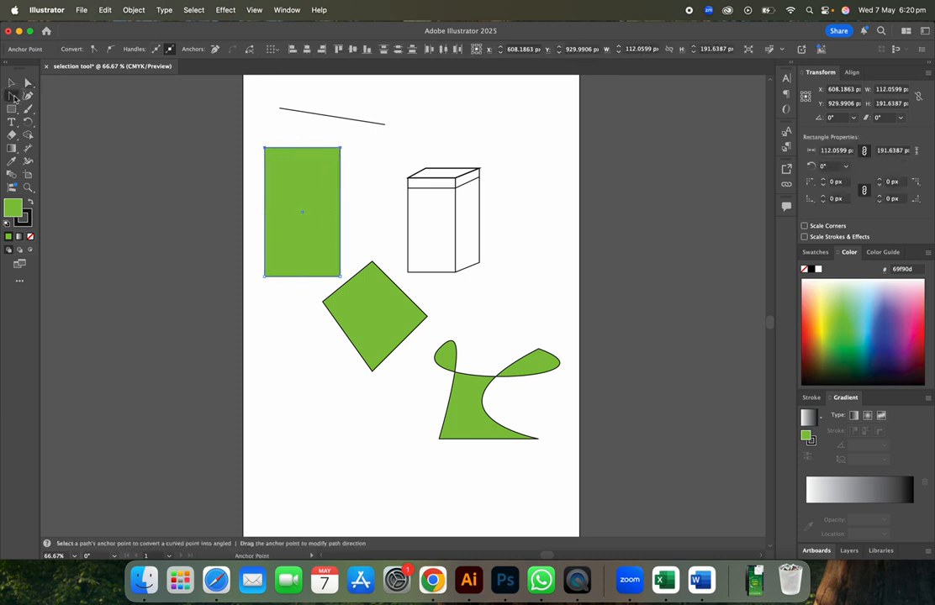
click(302, 149)
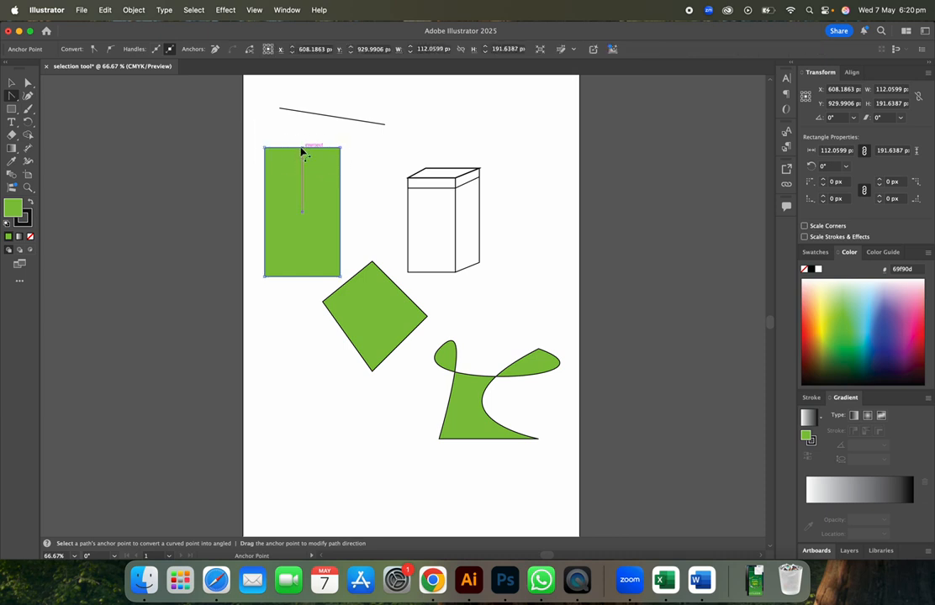
drag(302, 152, 301, 126)
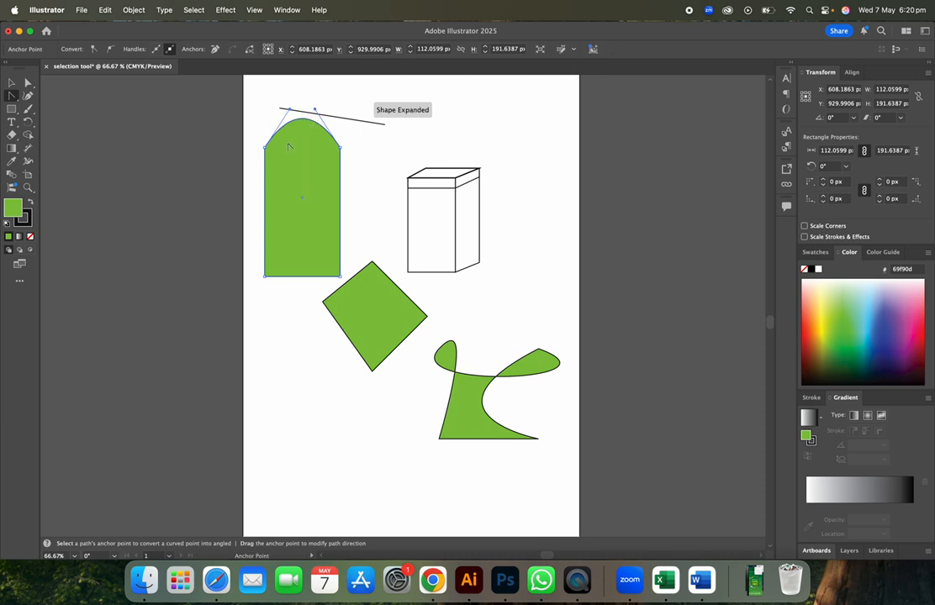
click(12, 84)
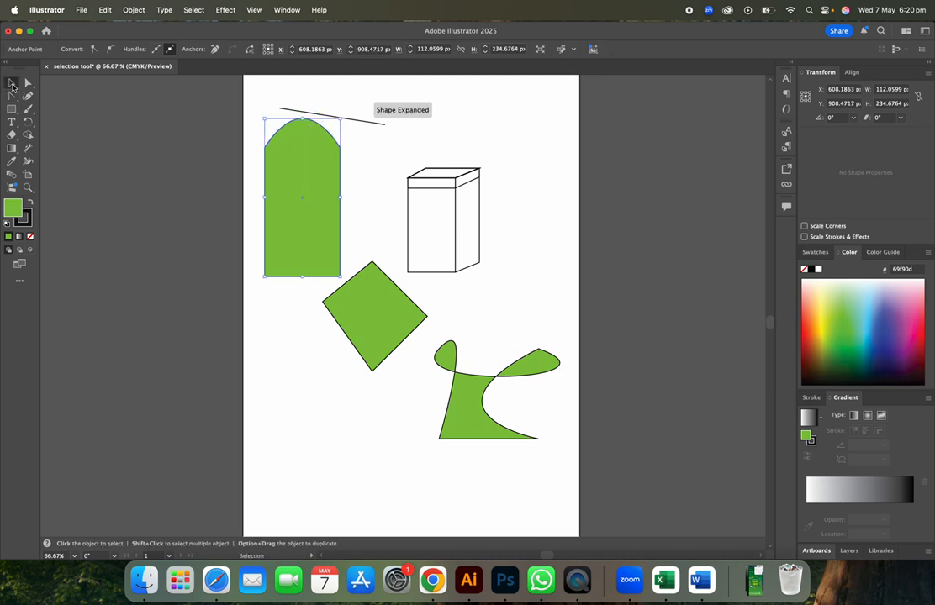
Delete the green diamond and the looped green shape from the artboard
click(354, 301)
key(Delete)
click(480, 410)
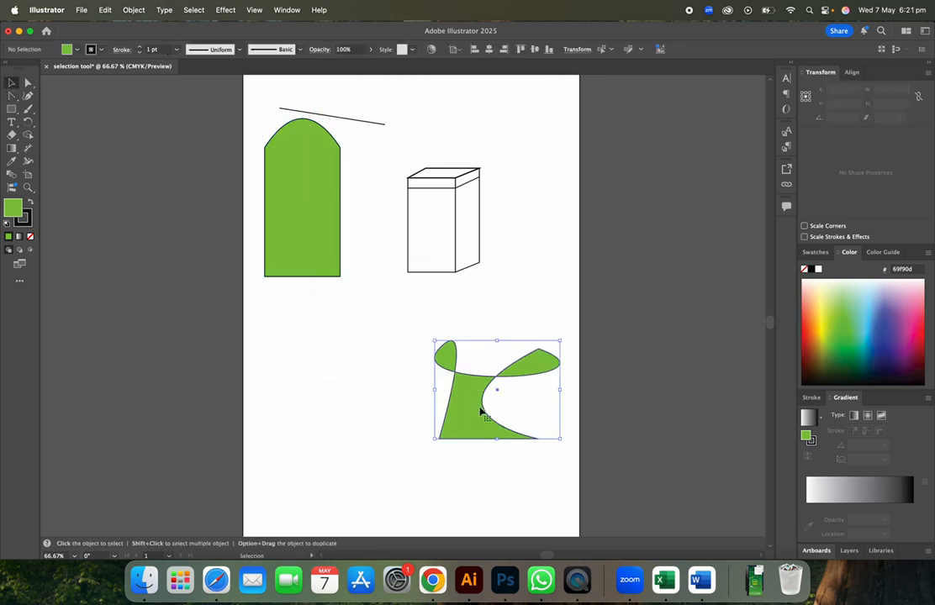
key(Delete)
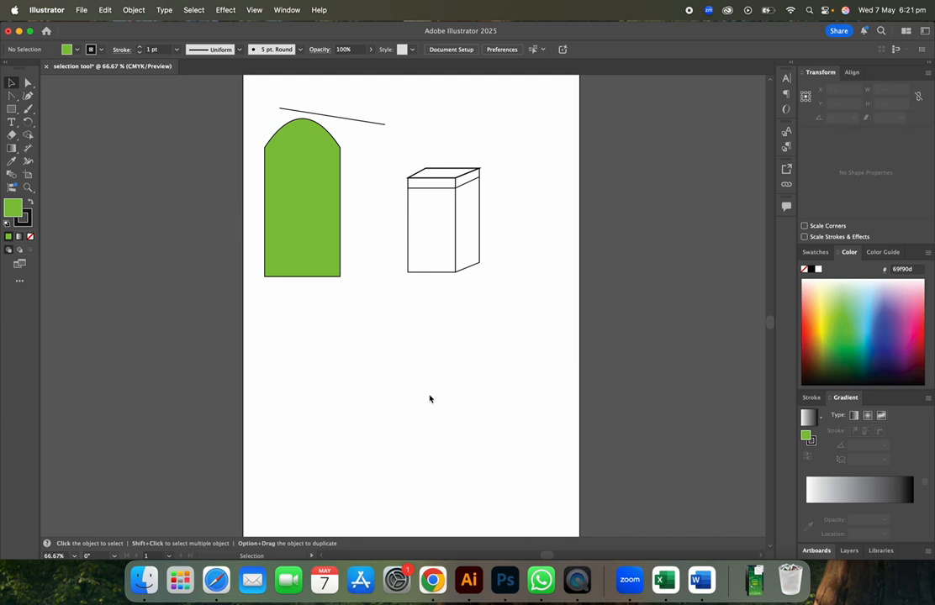
Draw a green rectangle about 112 by 192 px below the arched shape and the outlined box
click(11, 95)
click(29, 84)
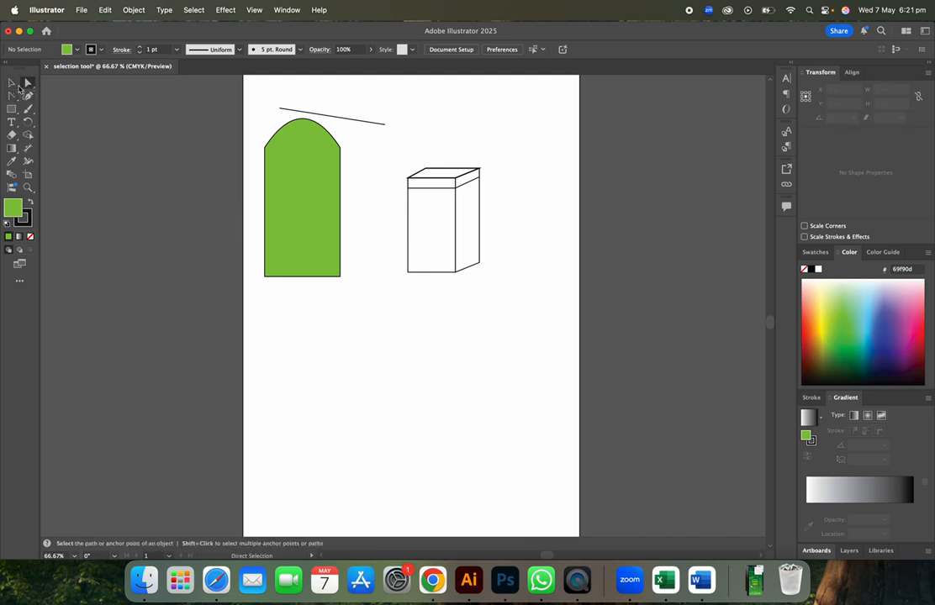
click(12, 108)
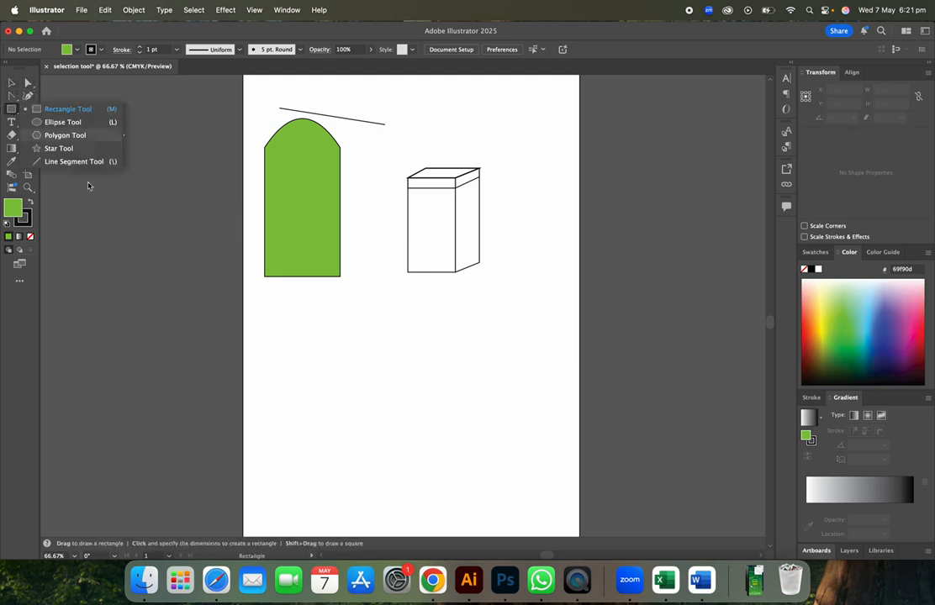
click(340, 332)
click(487, 327)
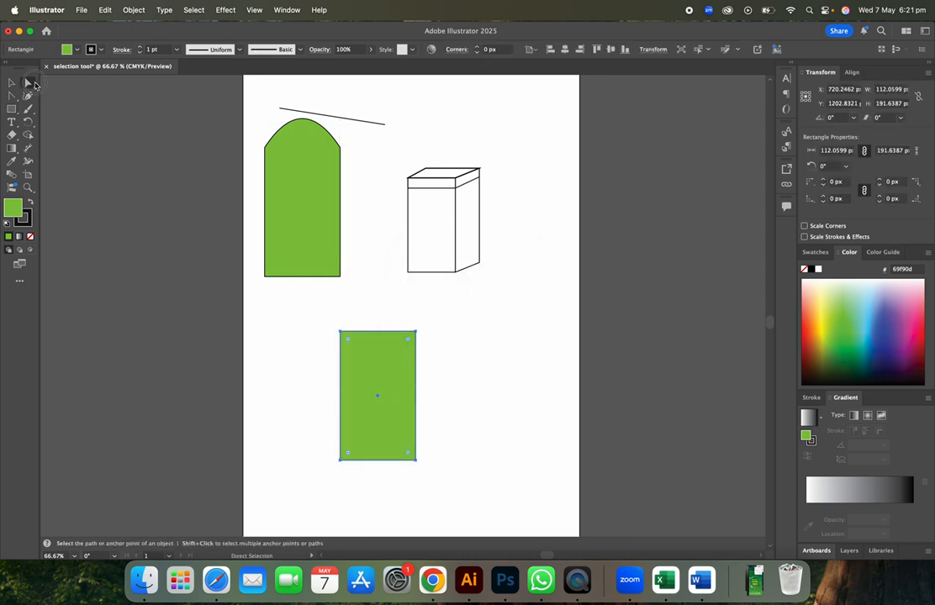
Try to round the new rectangle's upper-right corner by pulling out curve handles with the Anchor Point tool, and undo it
drag(27, 82, 67, 80)
drag(366, 316, 386, 350)
drag(320, 317, 414, 335)
click(416, 332)
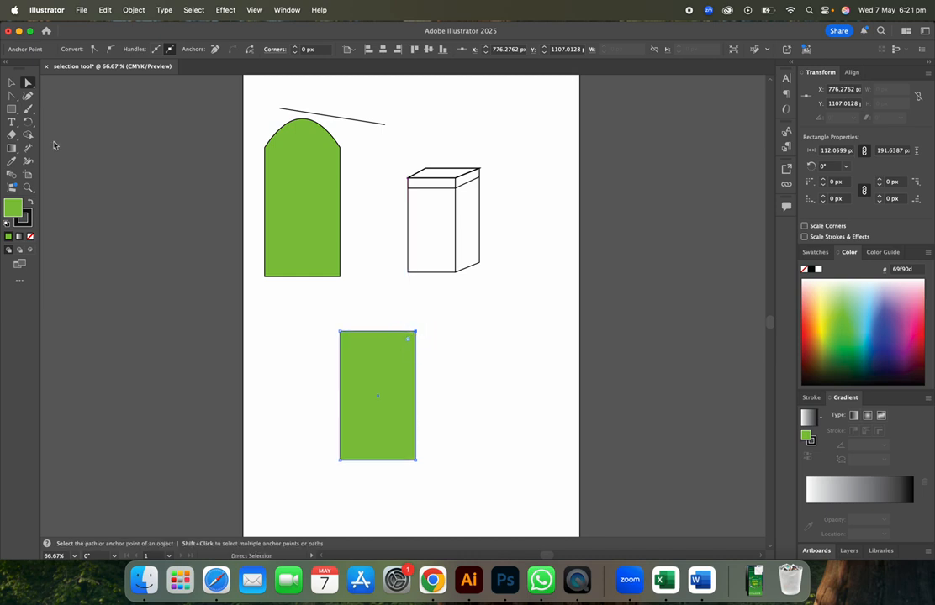
click(14, 96)
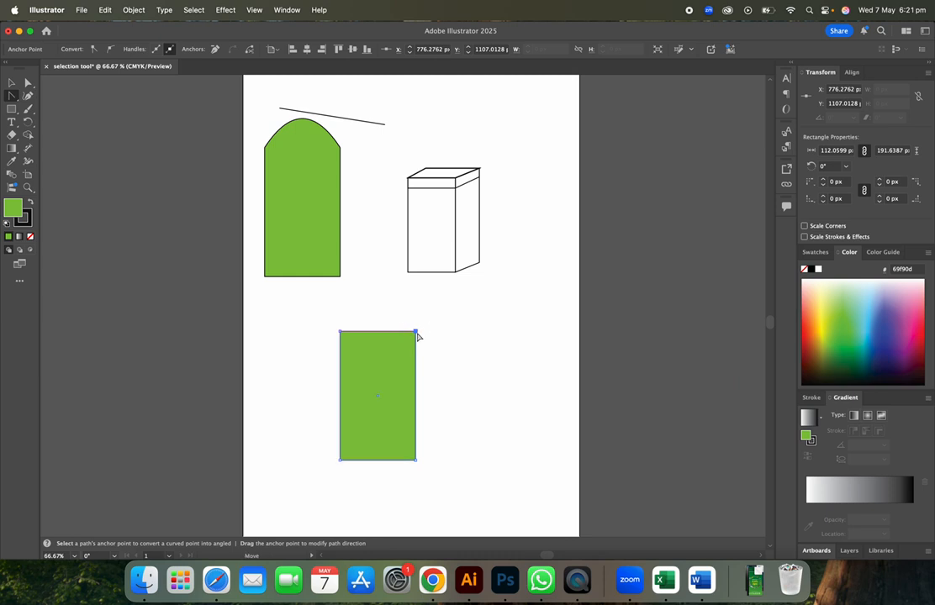
drag(418, 336, 430, 367)
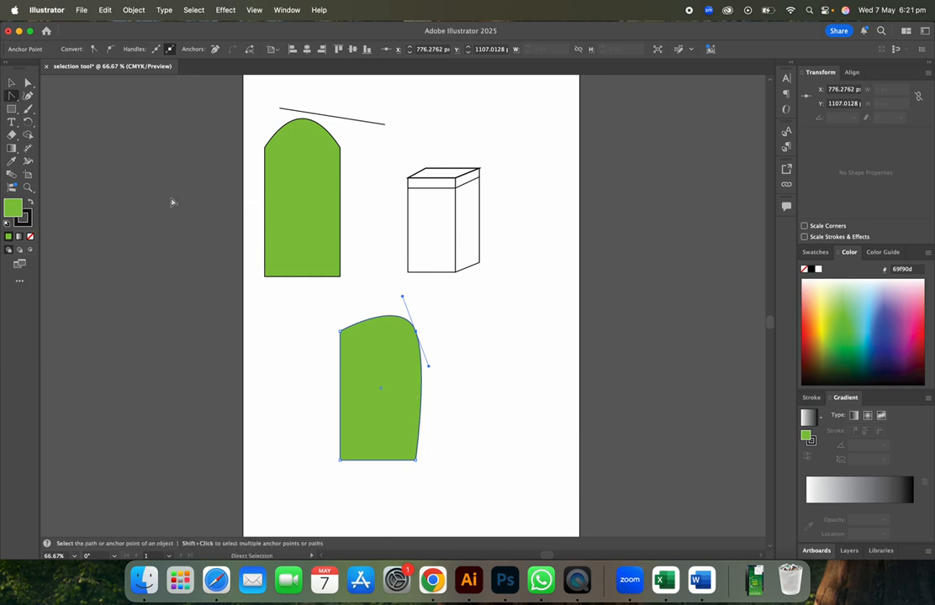
key(super+z)
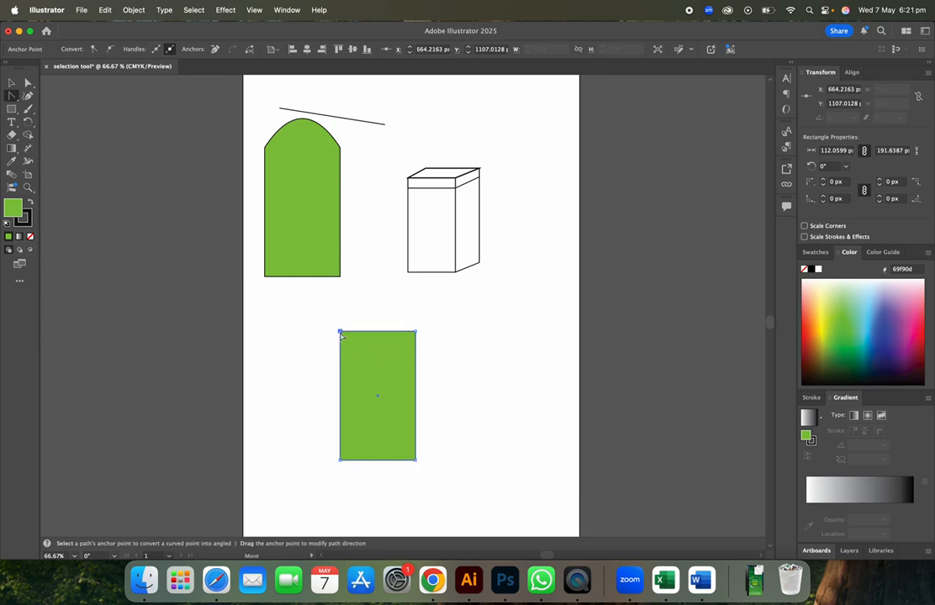
Bend the new rectangle's top edge into a pointed peak with crossed curve handles using the Anchor Point tool, making the shape about 288 px high
click(416, 332)
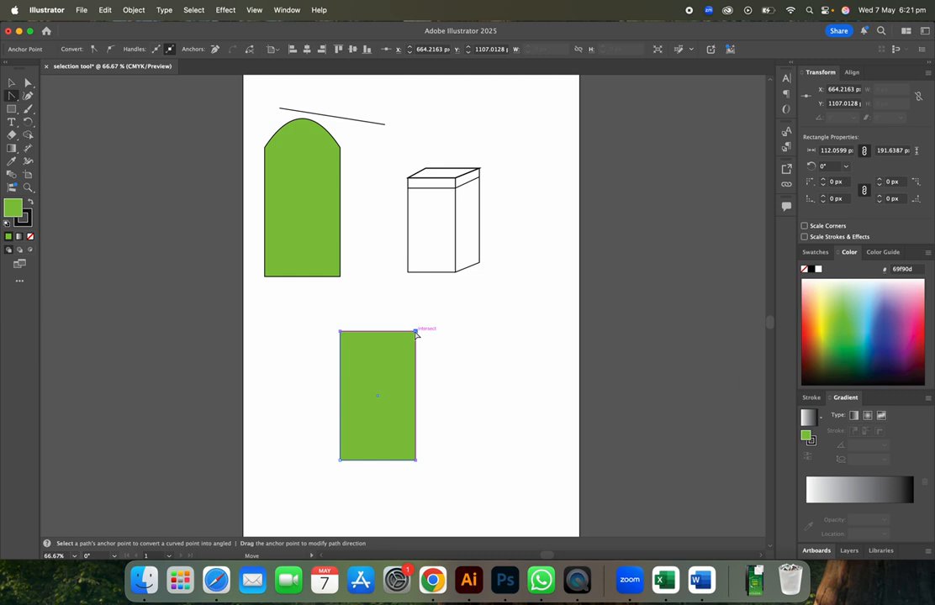
drag(375, 335, 360, 240)
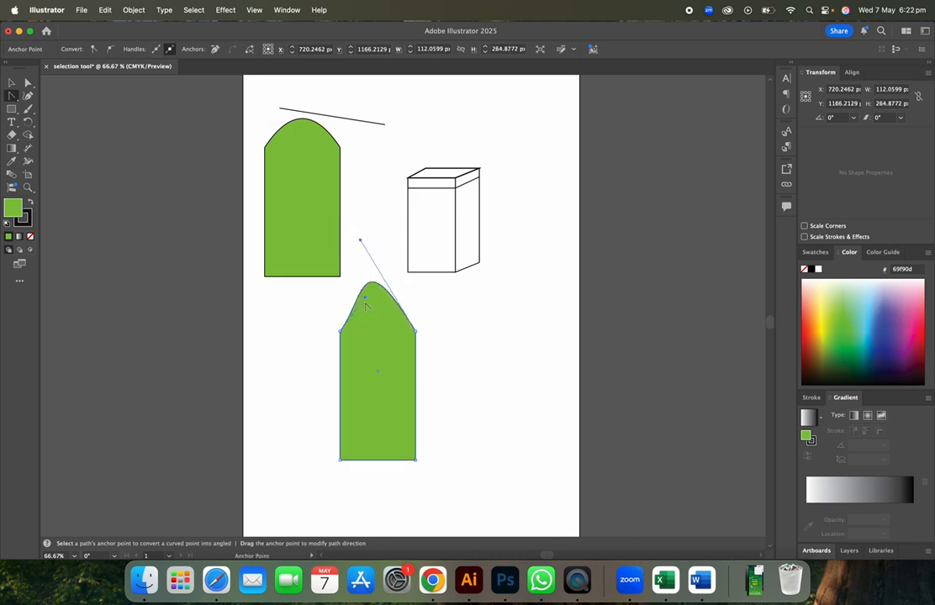
drag(366, 300, 407, 249)
click(360, 241)
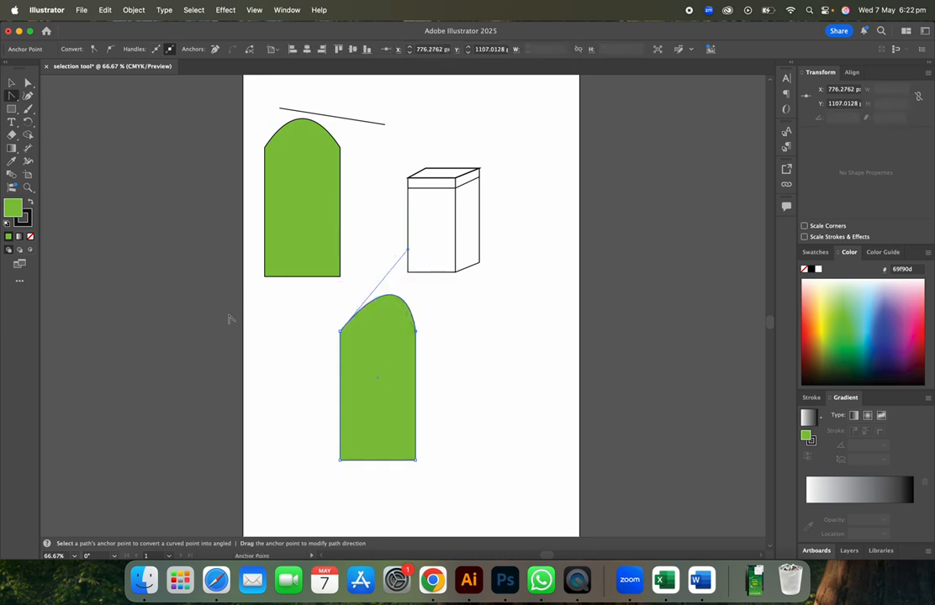
key(ctrl+z)
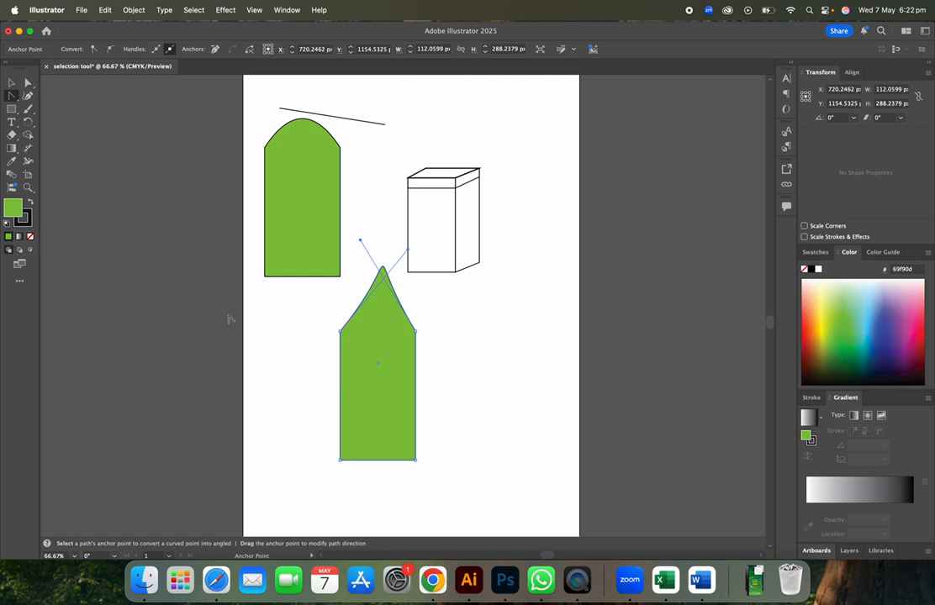
click(14, 83)
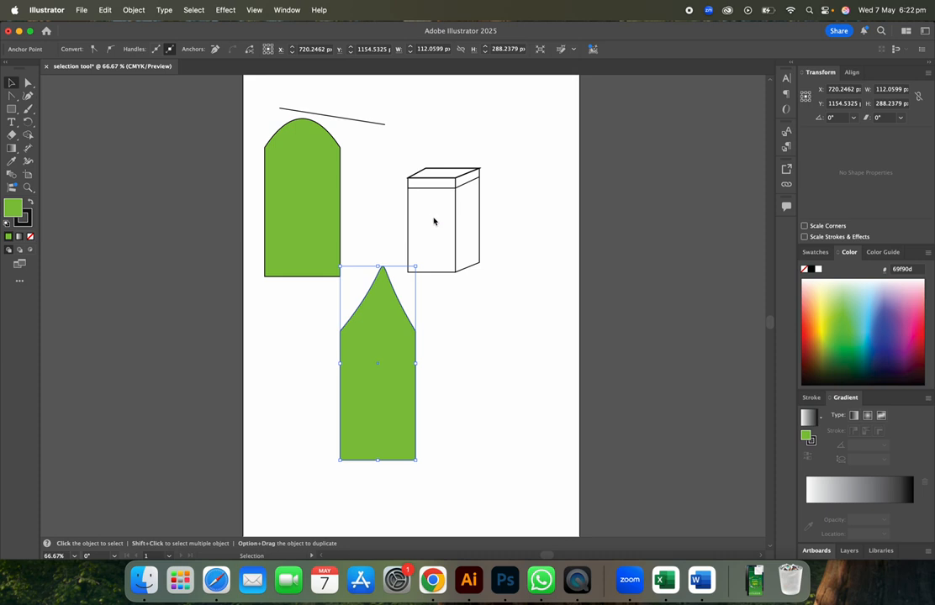
click(27, 83)
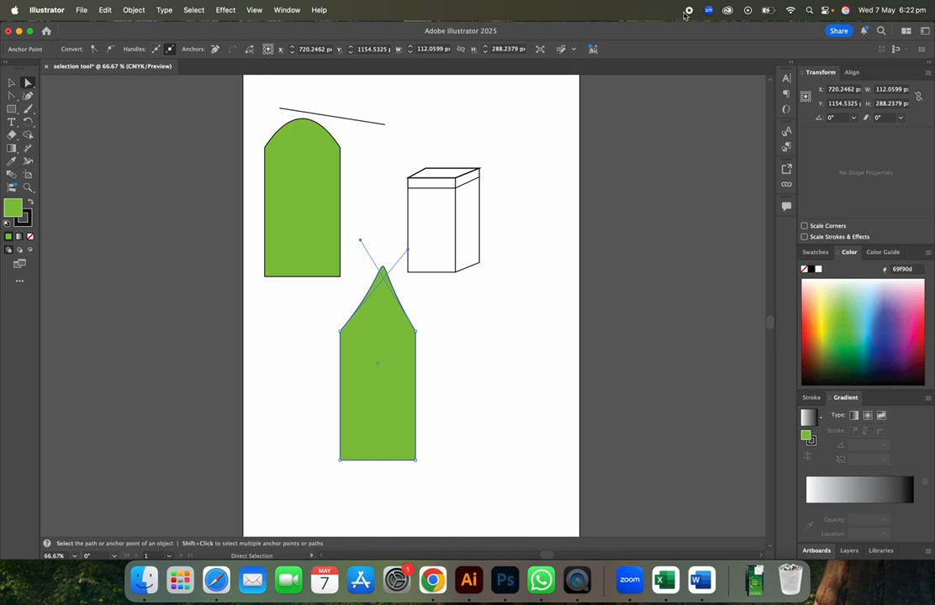
click(12, 95)
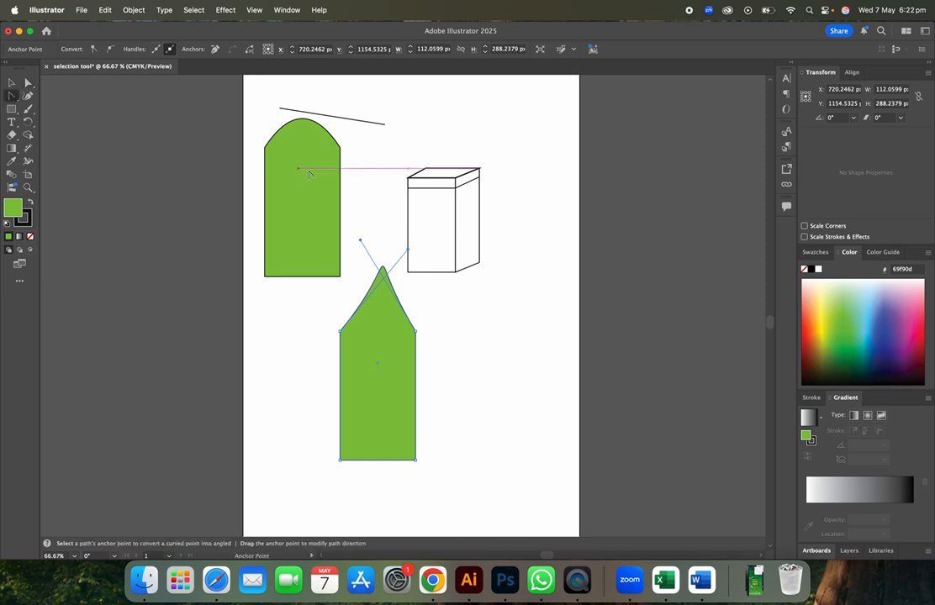